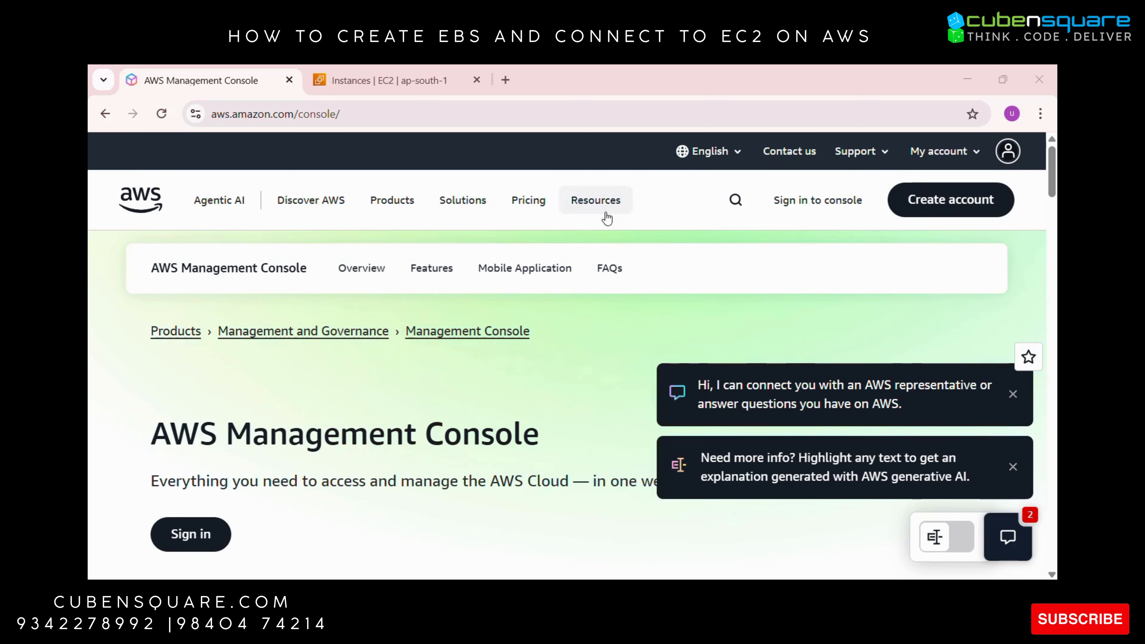
# Sign in to the AWS console and open the list of Elastic Block Store volumes in EC2.
pyautogui.click(804, 203)
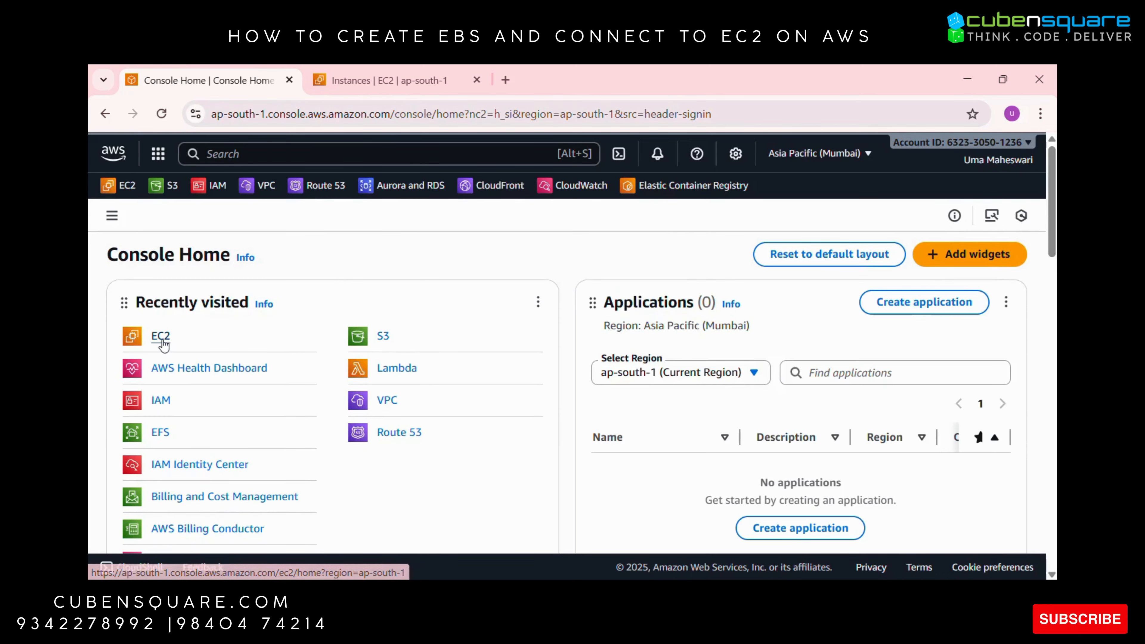
pyautogui.click(161, 336)
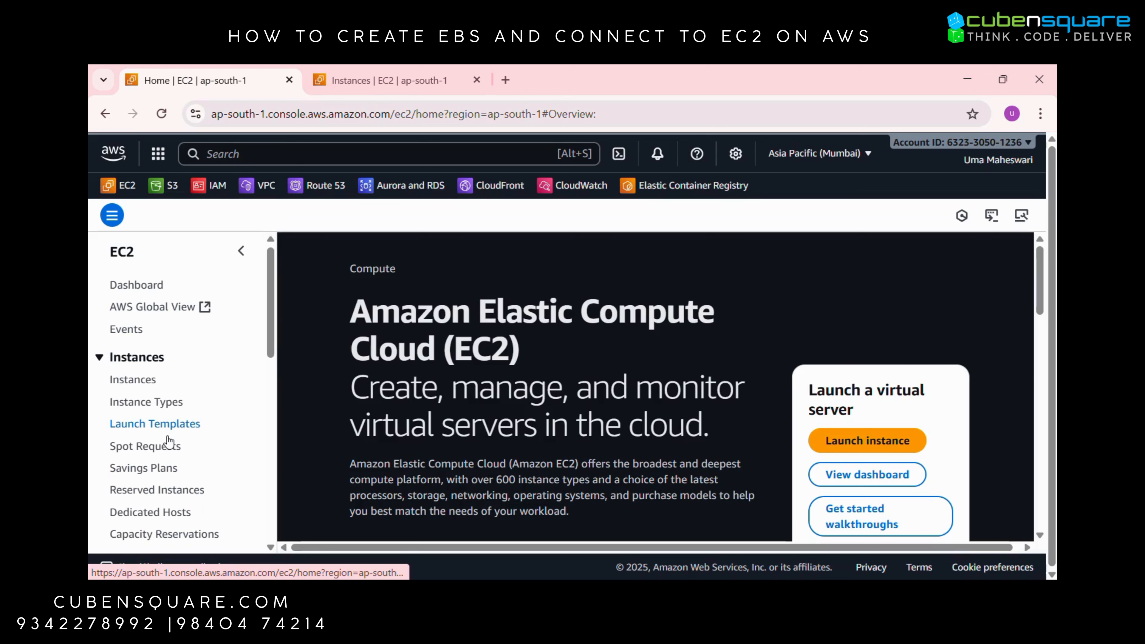
pyautogui.scroll(-1, 168, 437)
pyautogui.scroll(-1, 168, 436)
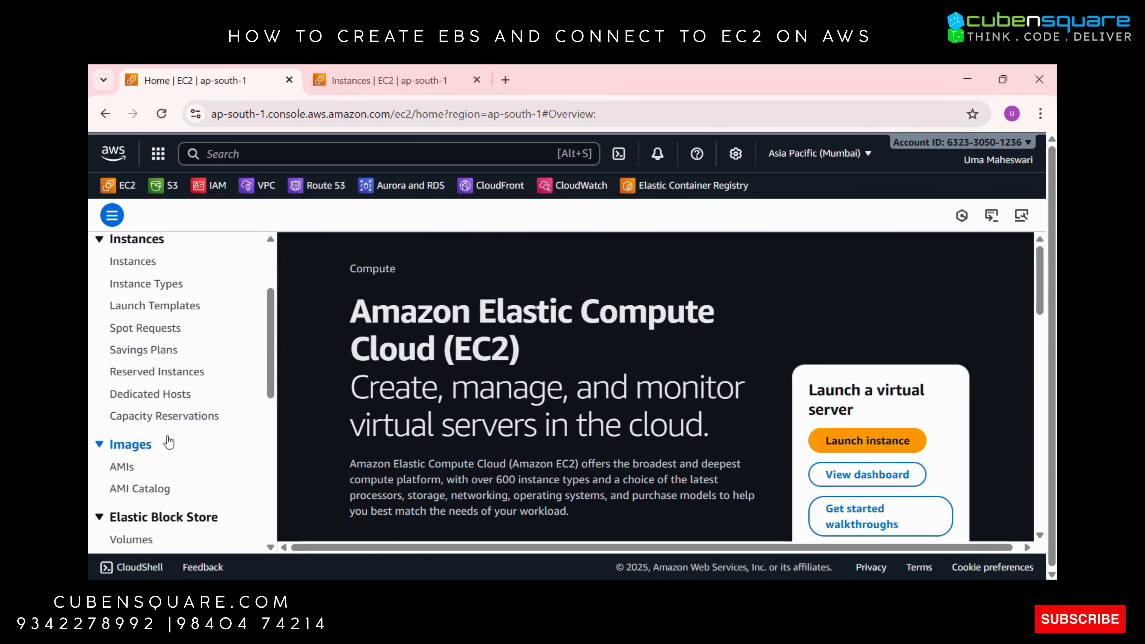
pyautogui.scroll(-2, 167, 436)
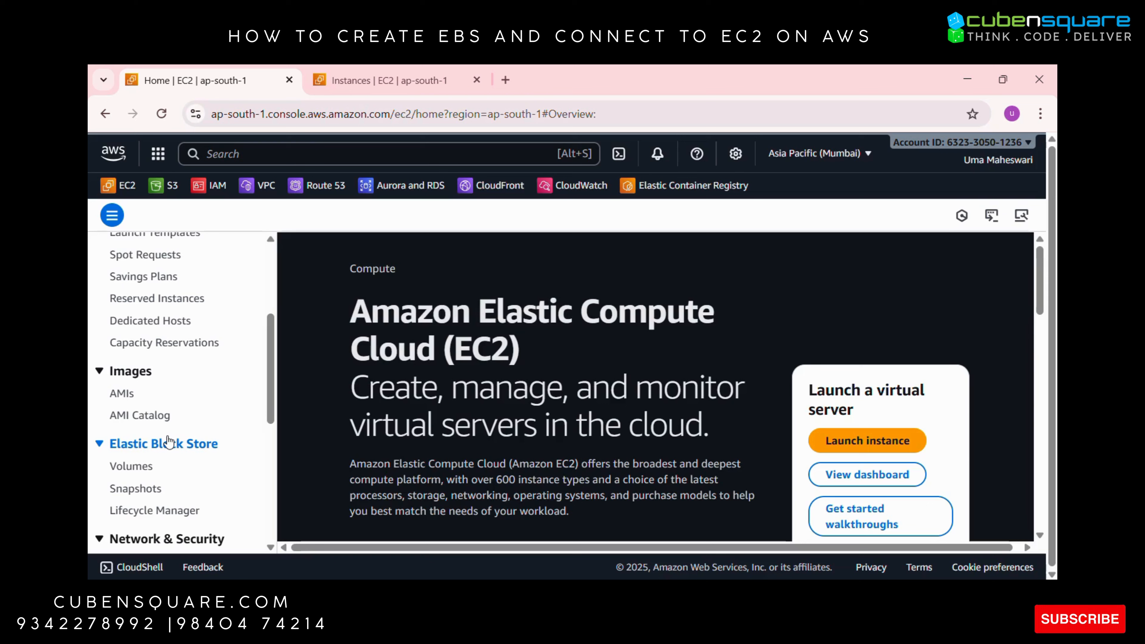
pyautogui.scroll(-1, 169, 444)
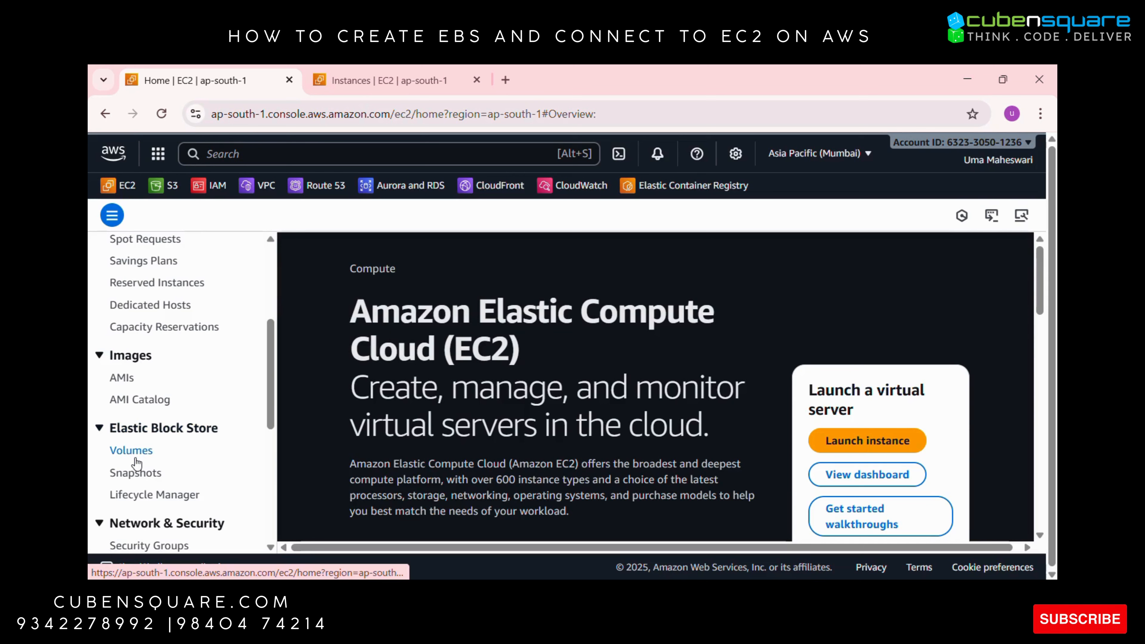
pyautogui.click(132, 450)
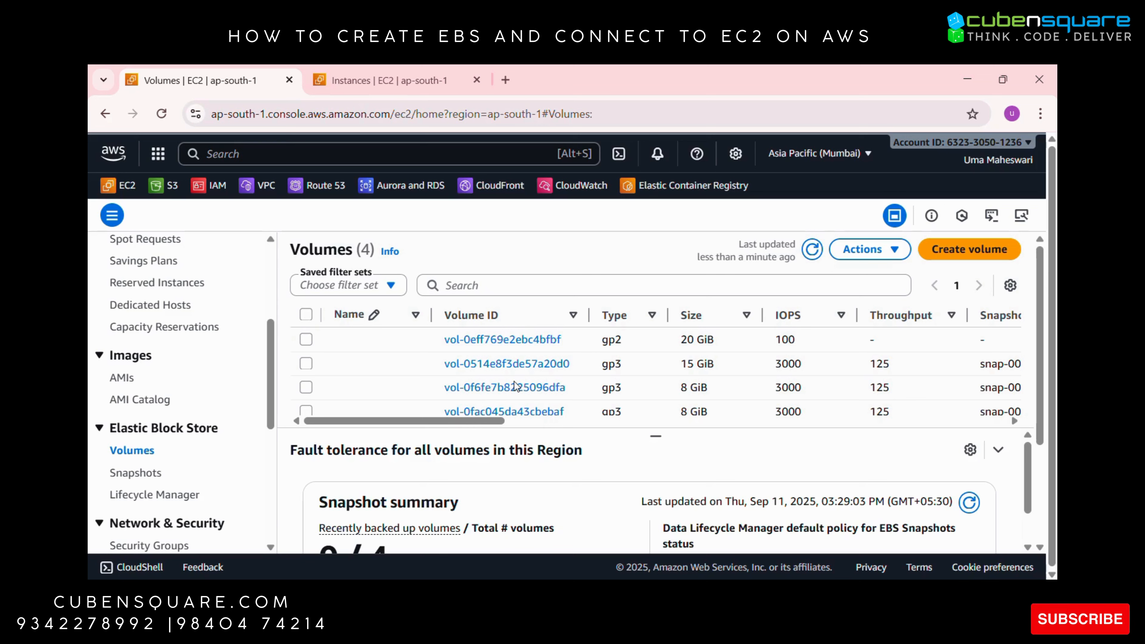
# Start a new EBS volume and set its size to 10 GiB.
pyautogui.click(976, 251)
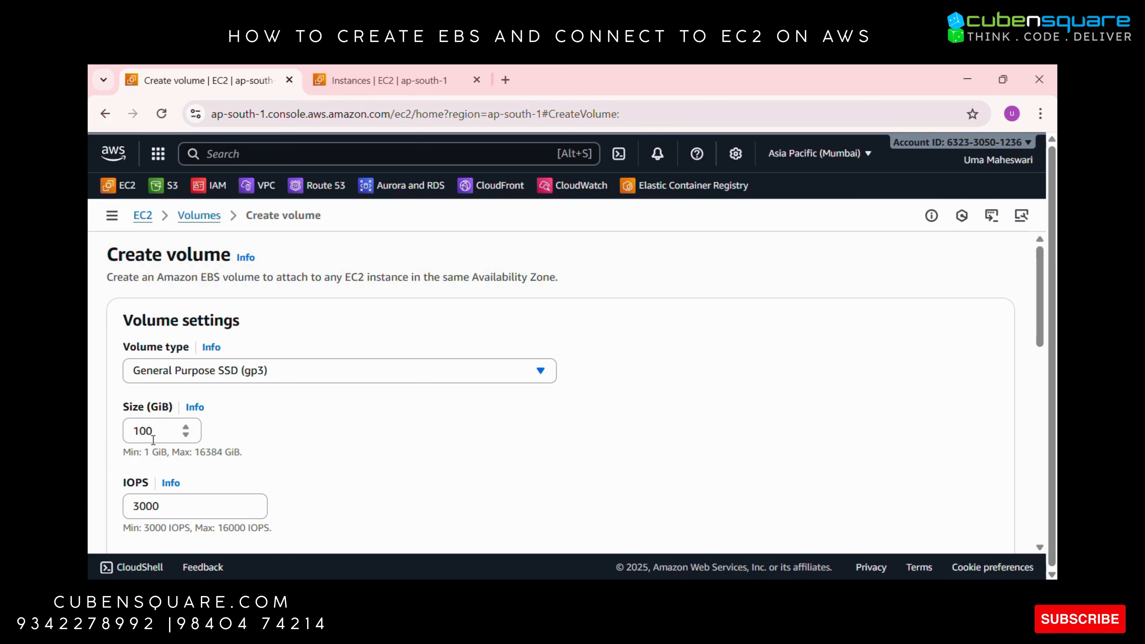
pyautogui.click(155, 431)
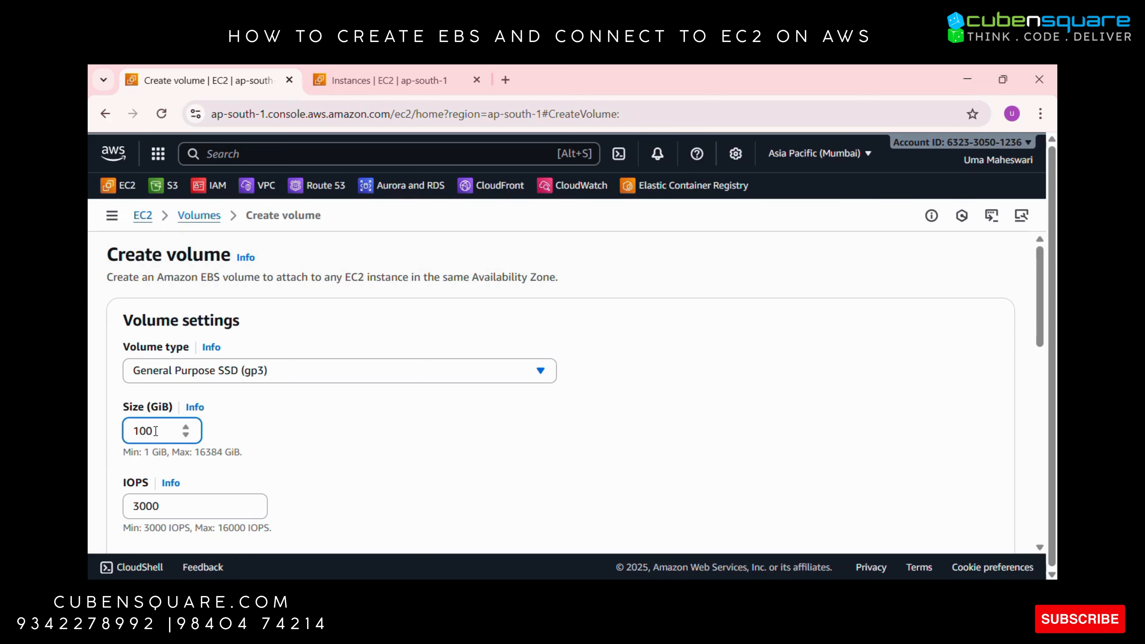
pyautogui.press('BackSpace')
pyautogui.press('BackSpace')
pyautogui.press('BackSpace')
pyautogui.write('0')
pyautogui.press('BackSpace')
pyautogui.write('10')
# Set the new volume's Availability Zone to ap-south-1b.
pyautogui.scroll(-1, 156, 431)
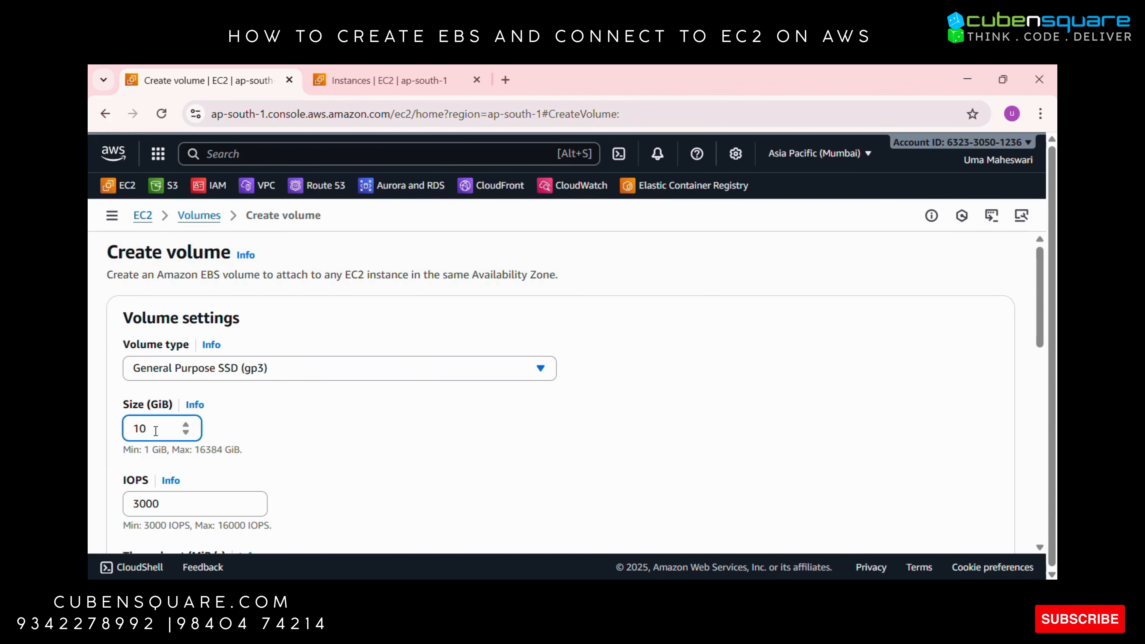
pyautogui.scroll(-2, 155, 431)
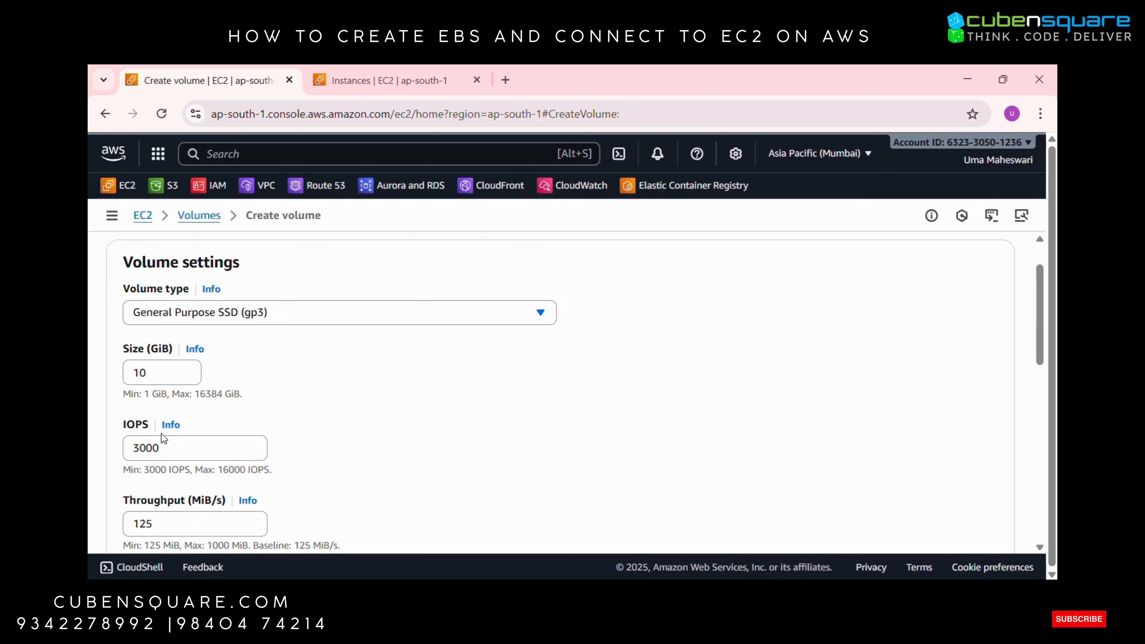
pyautogui.scroll(-4, 162, 438)
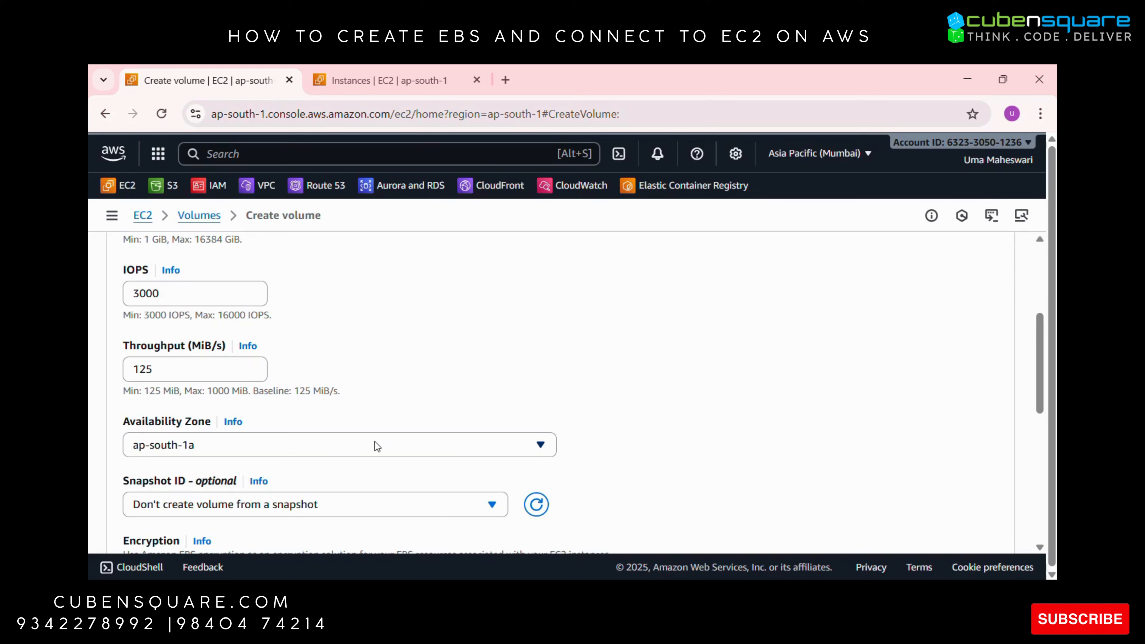
pyautogui.scroll(-1, 546, 430)
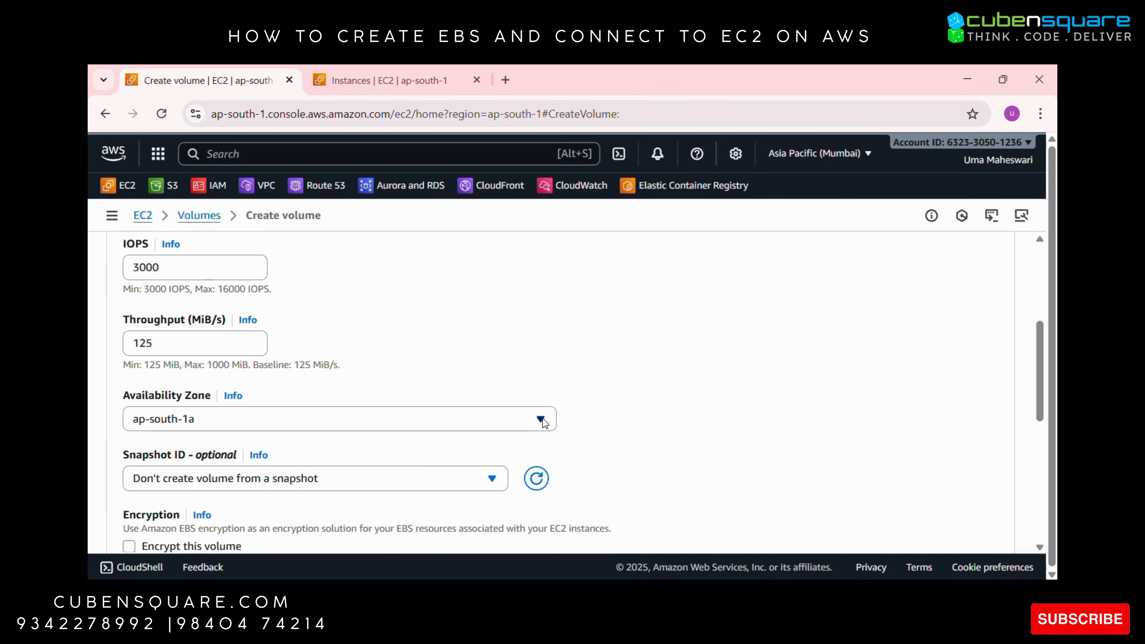
pyautogui.click(542, 419)
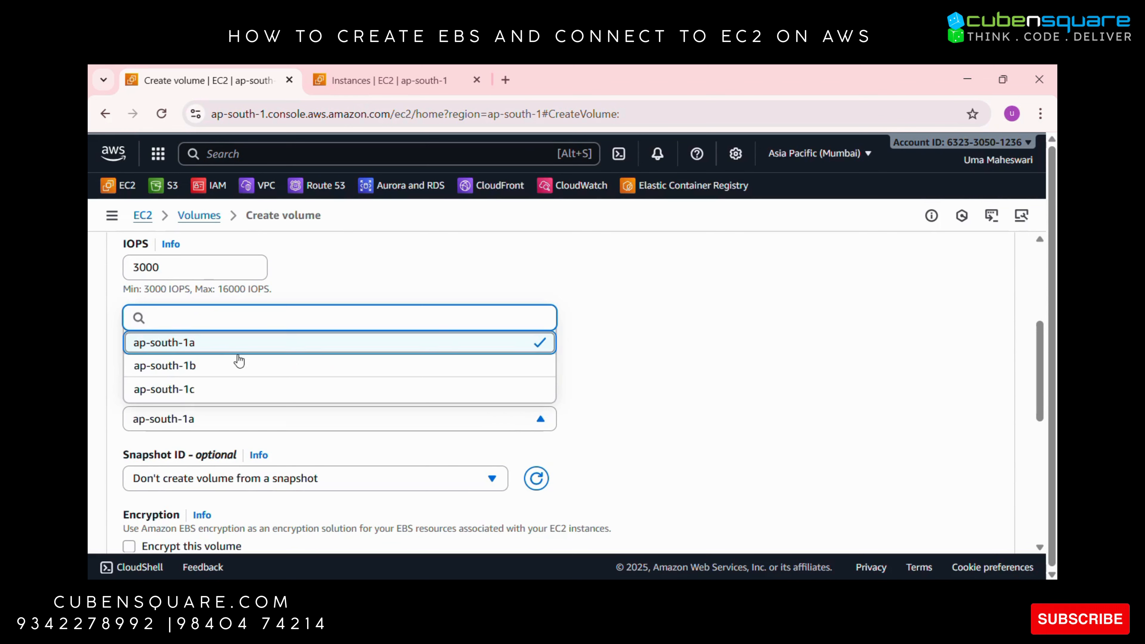
pyautogui.click(239, 364)
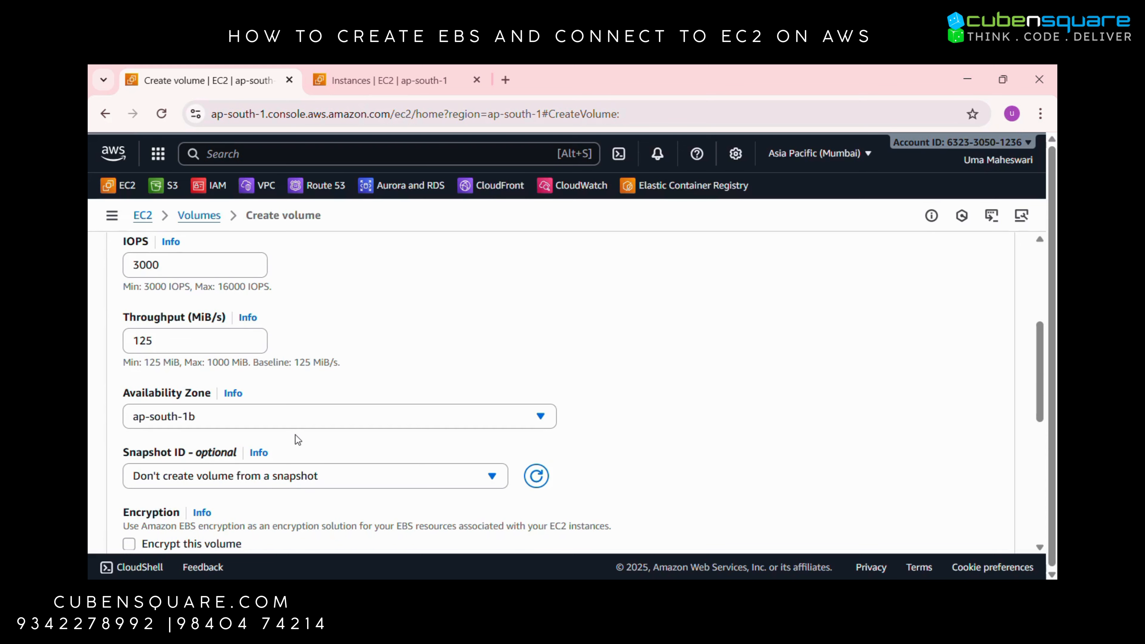
# Create the volume, leaving the snapshot, encryption and tag settings at their defaults.
pyautogui.scroll(-1, 296, 435)
pyautogui.scroll(-5, 295, 435)
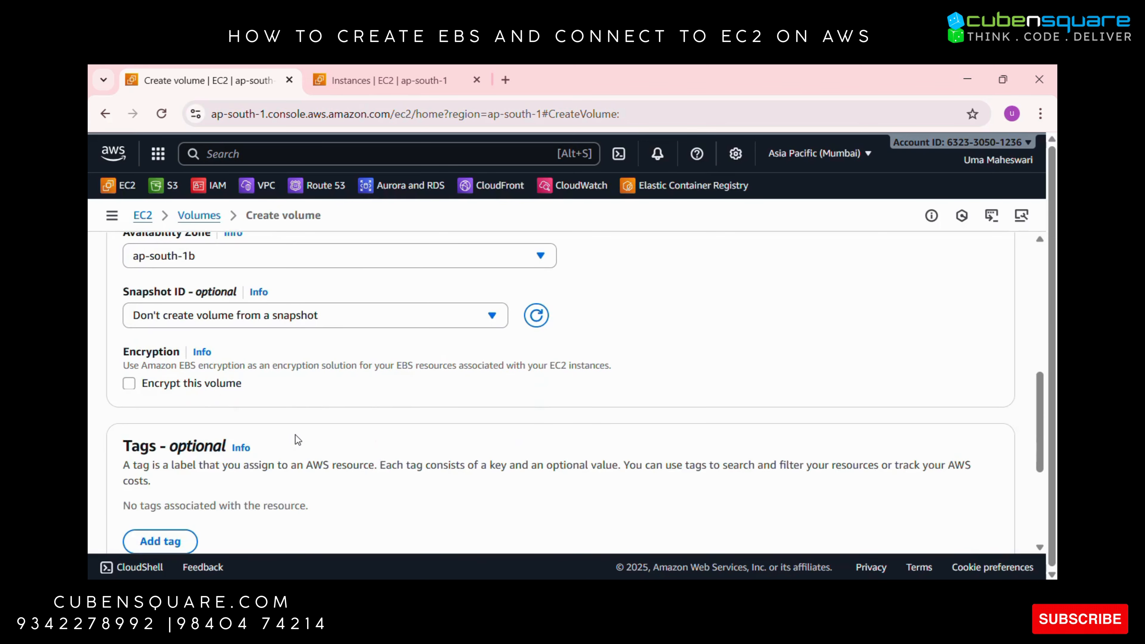
pyautogui.scroll(-2, 295, 434)
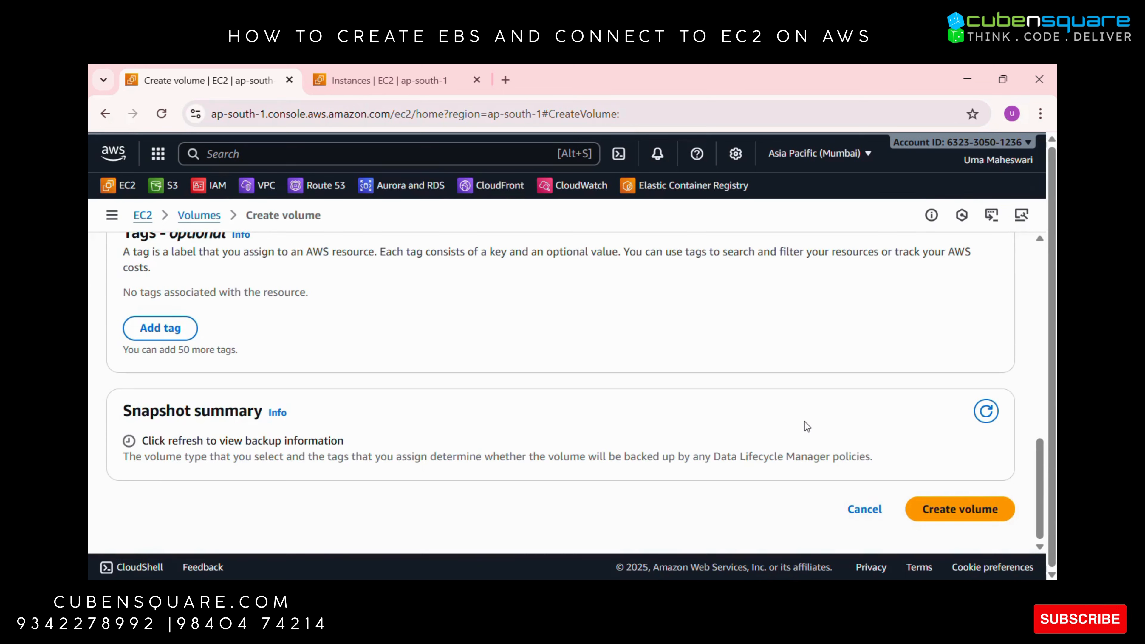
pyautogui.click(946, 521)
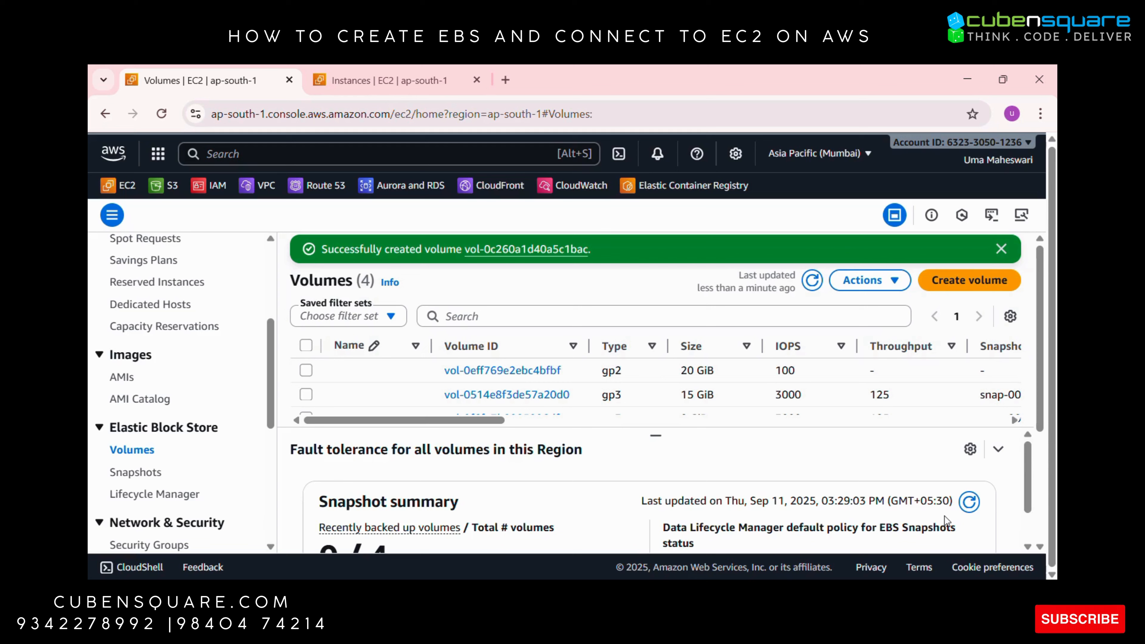
# Refresh the volumes list and check the new 10 GiB volume's Availability Zone and volume state.
pyautogui.scroll(-2, 706, 392)
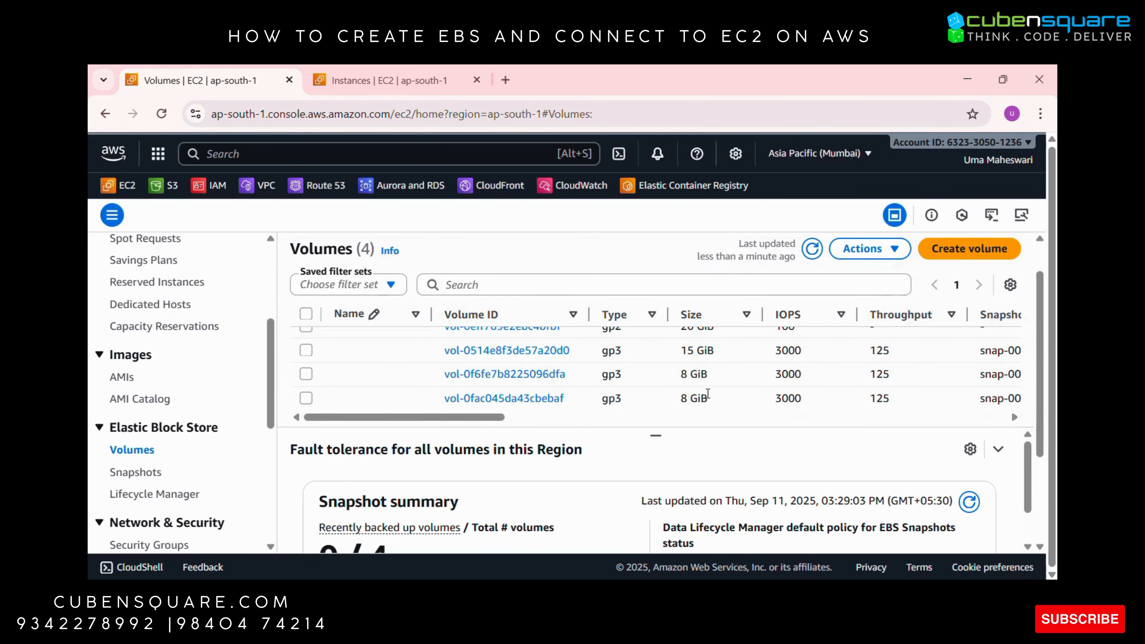
pyautogui.scroll(-1, 707, 395)
pyautogui.scroll(2, 708, 395)
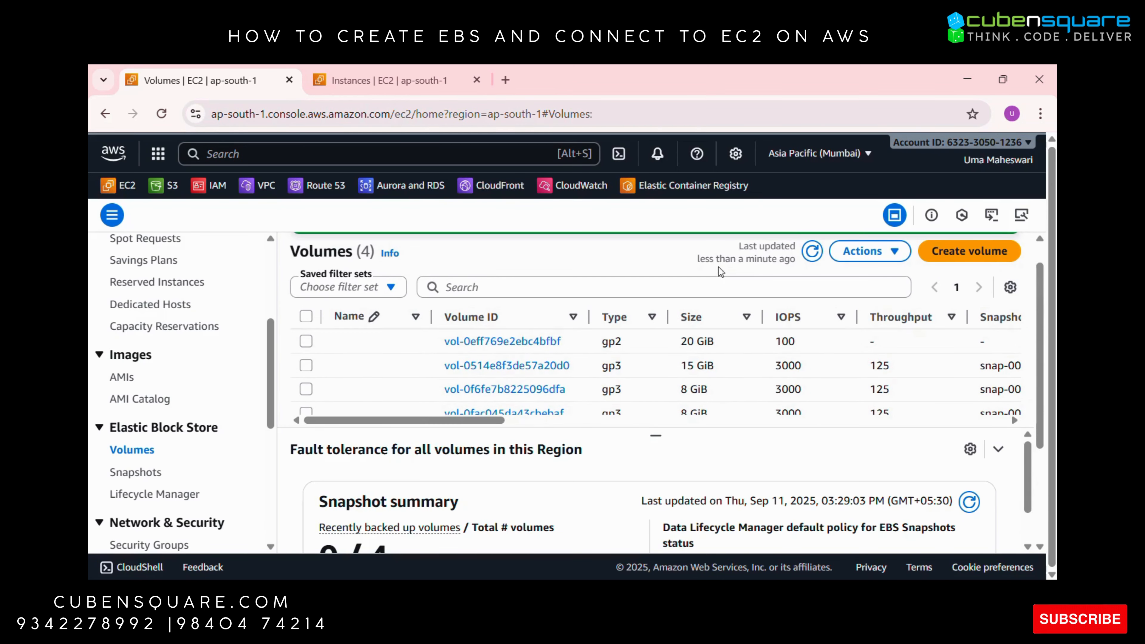
pyautogui.click(812, 249)
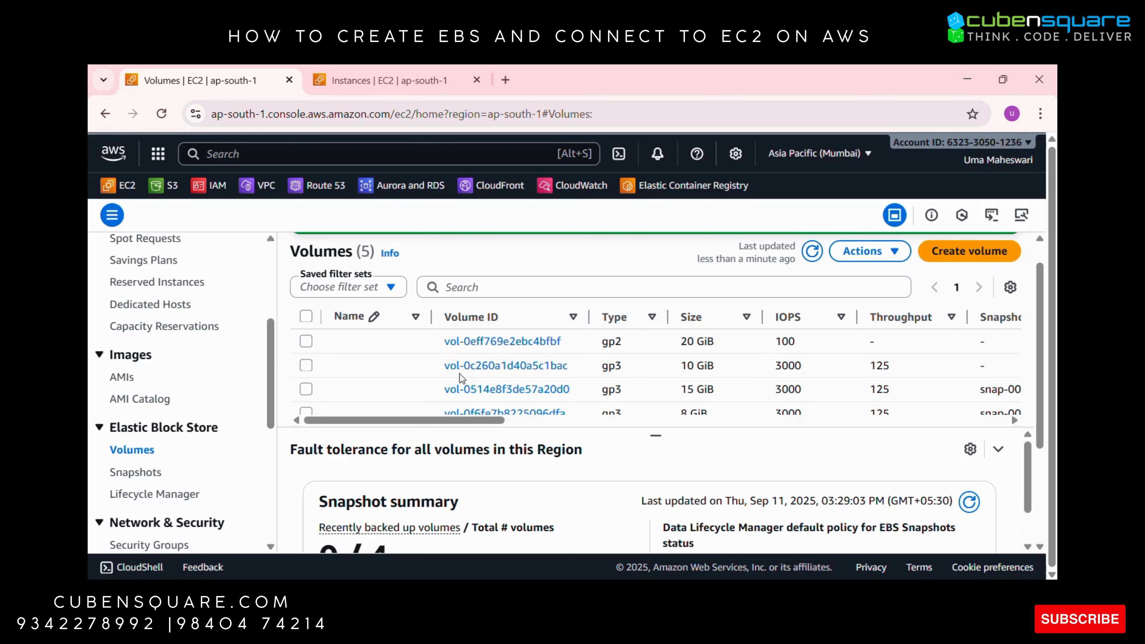
pyautogui.hscroll(1, 743, 376)
pyautogui.hscroll(6, 741, 371)
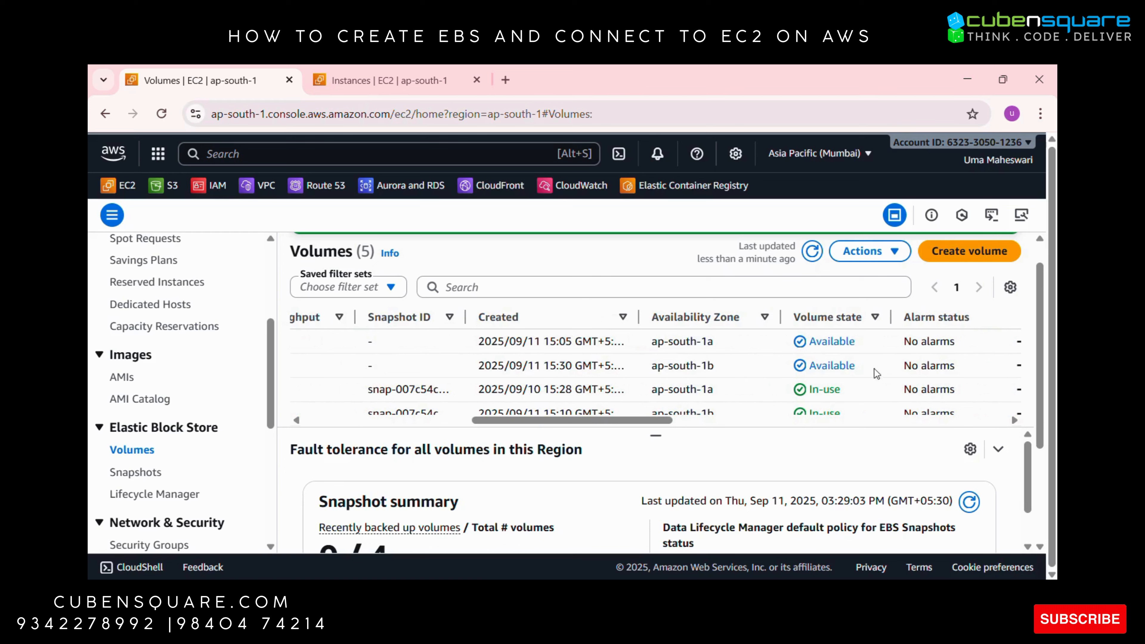
pyautogui.hscroll(-7, 855, 369)
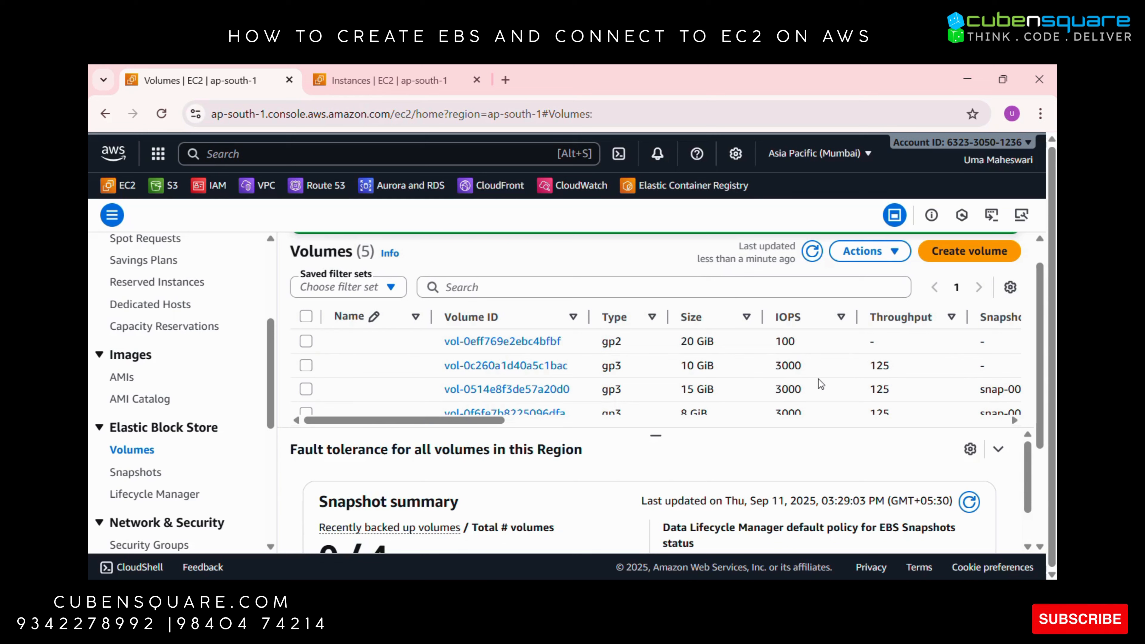
# Start attaching the new 10 GiB volume and choose demo-instance as the target instance.
pyautogui.click(305, 365)
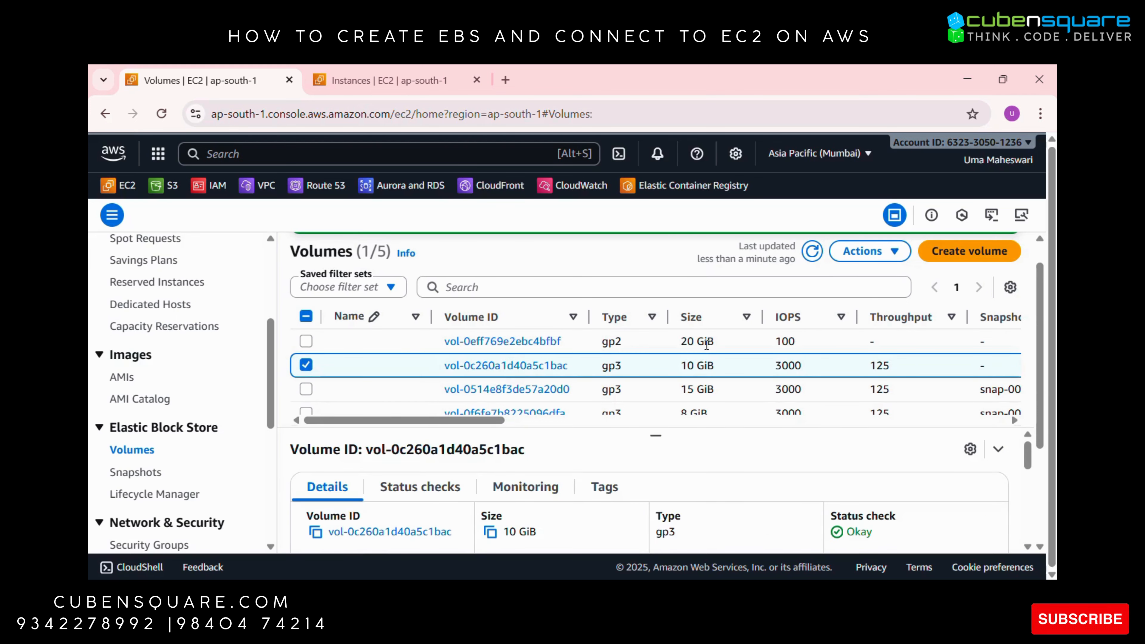
pyautogui.click(892, 252)
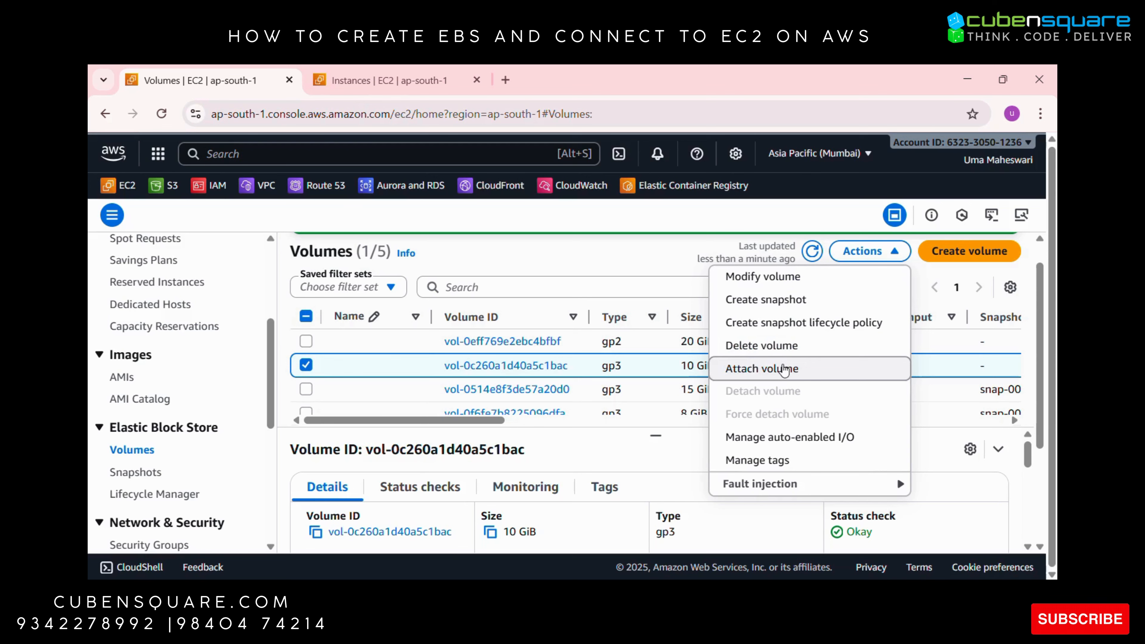
pyautogui.click(784, 369)
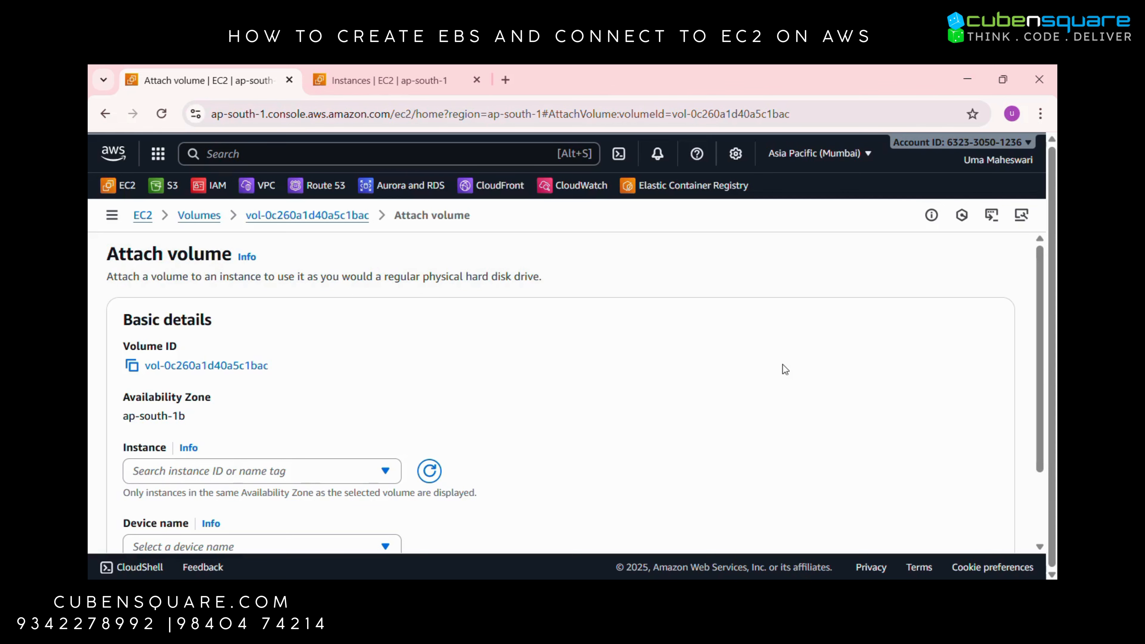
pyautogui.scroll(-1, 404, 413)
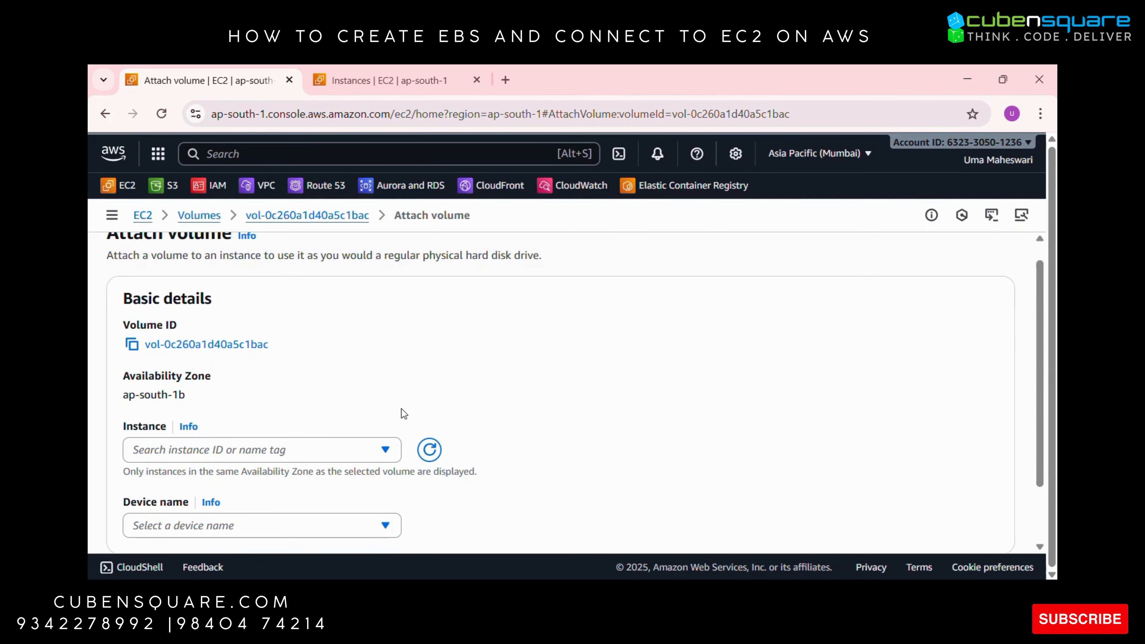
pyautogui.click(384, 451)
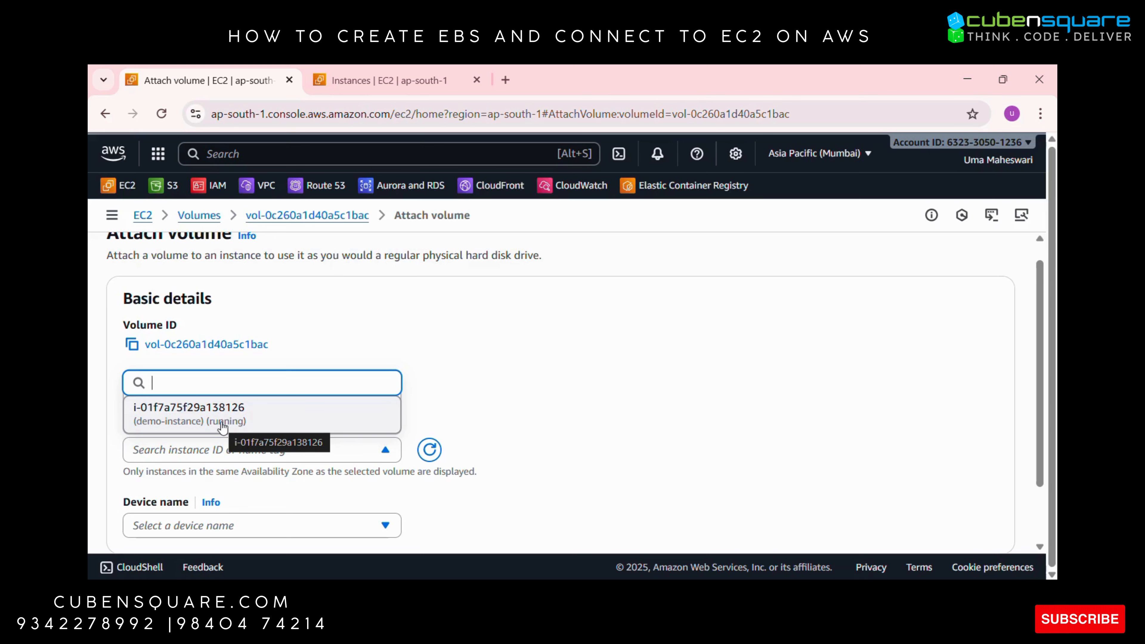
pyautogui.click(222, 424)
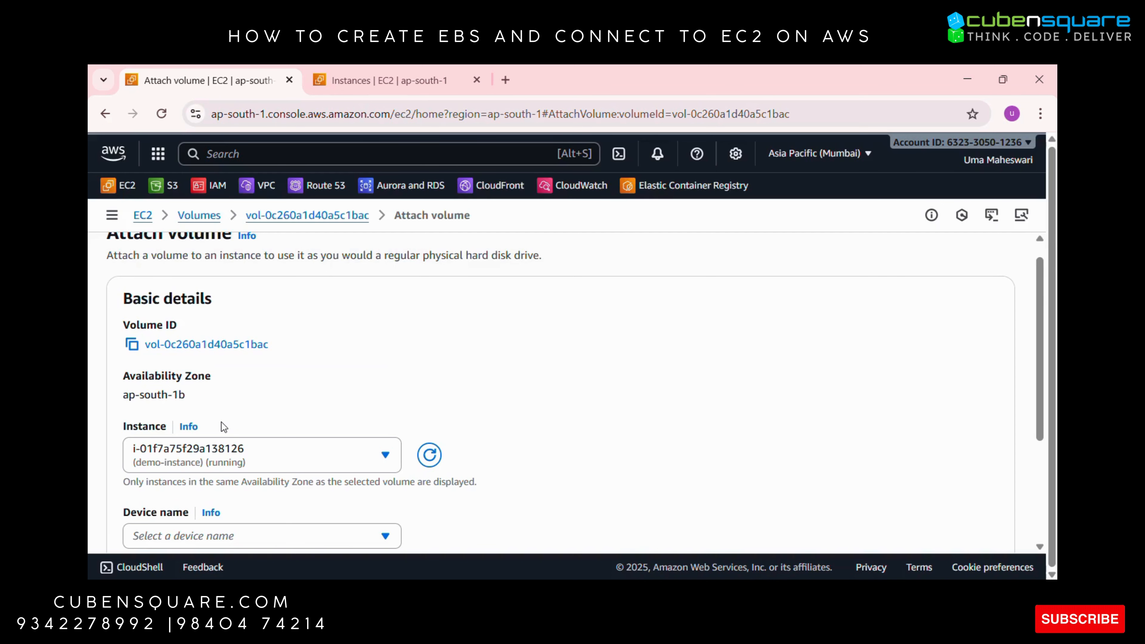
# Set the device name to /dev/sdf and attach the volume to the instance.
pyautogui.scroll(-1, 221, 423)
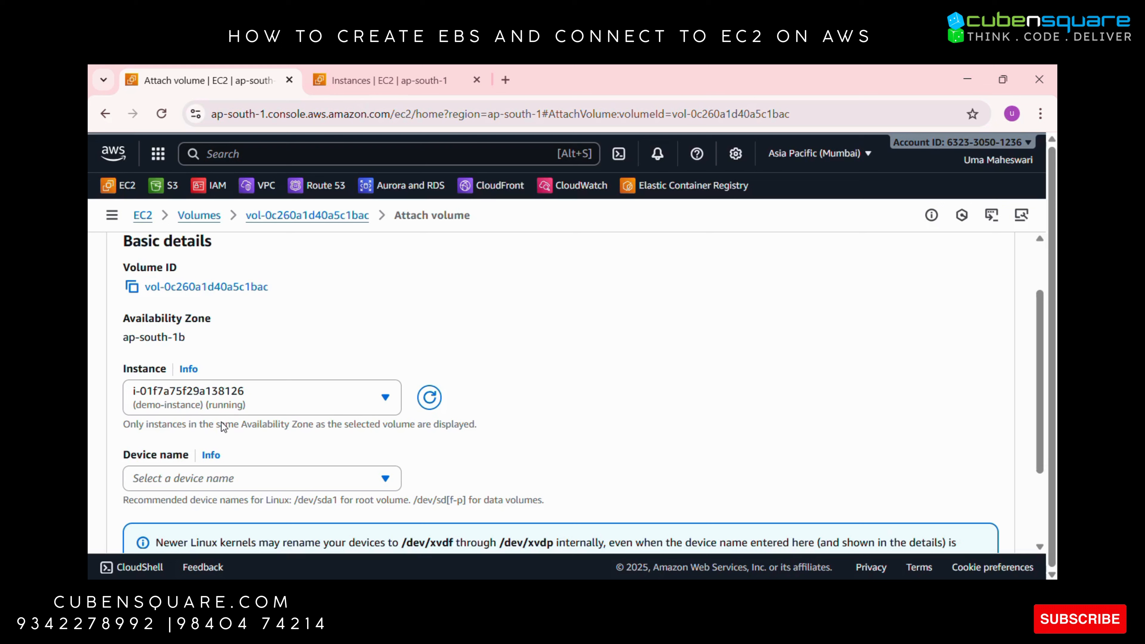
pyautogui.click(378, 478)
pyautogui.scroll(-1, 280, 436)
pyautogui.scroll(-2, 280, 437)
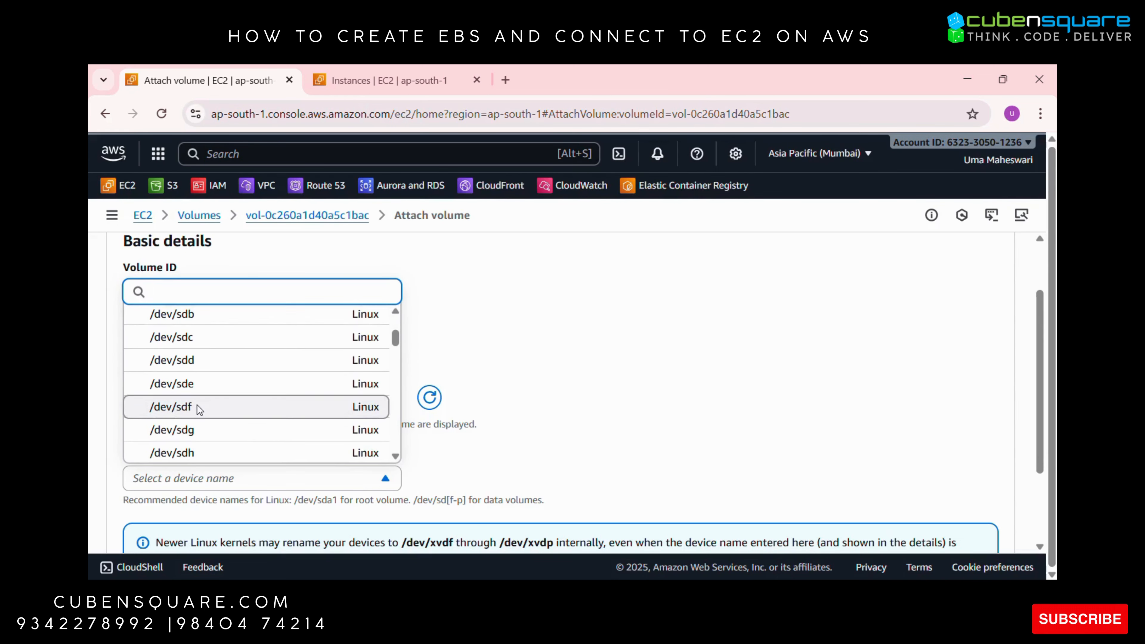
pyautogui.click(199, 408)
pyautogui.scroll(-3, 302, 445)
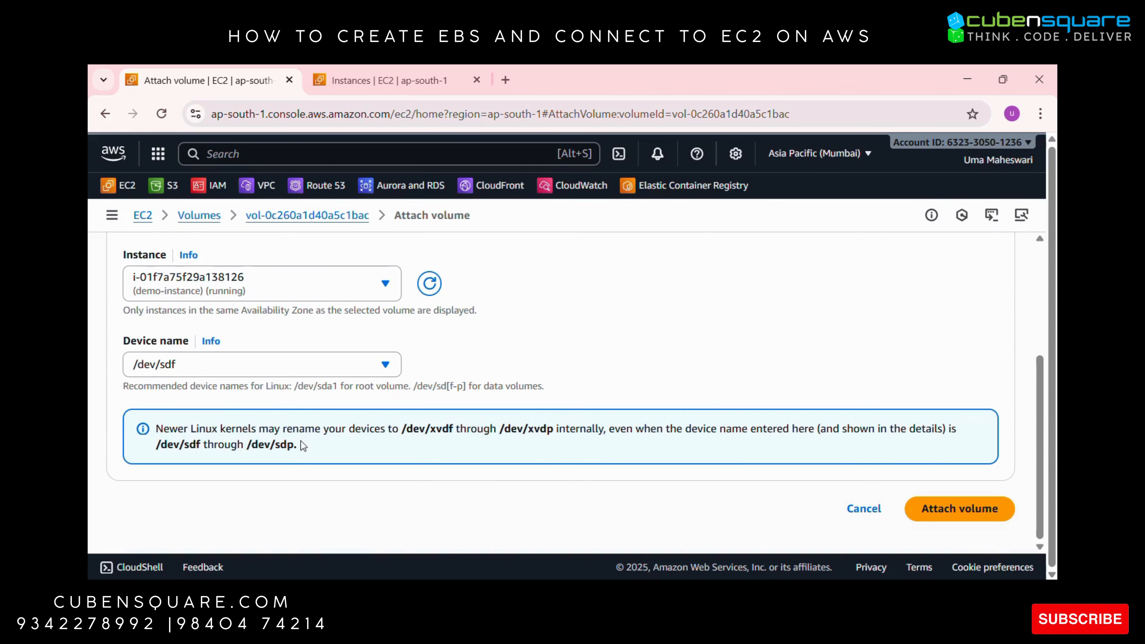
pyautogui.click(957, 512)
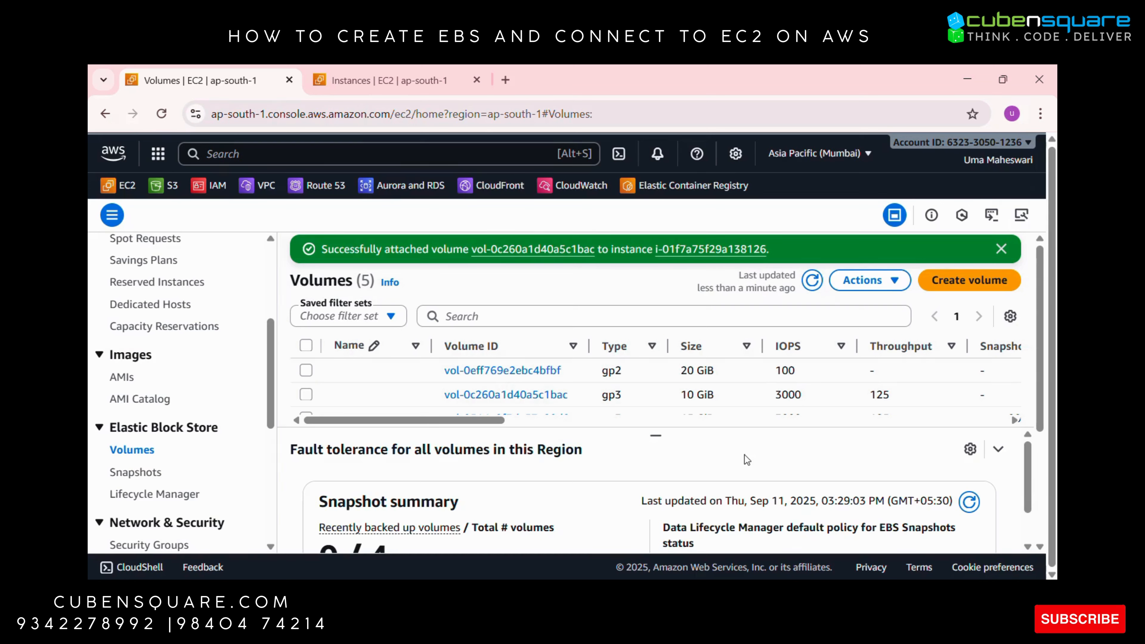
# Go to the EC2 instances list and open the details page of demo-instance.
pyautogui.scroll(5, 250, 388)
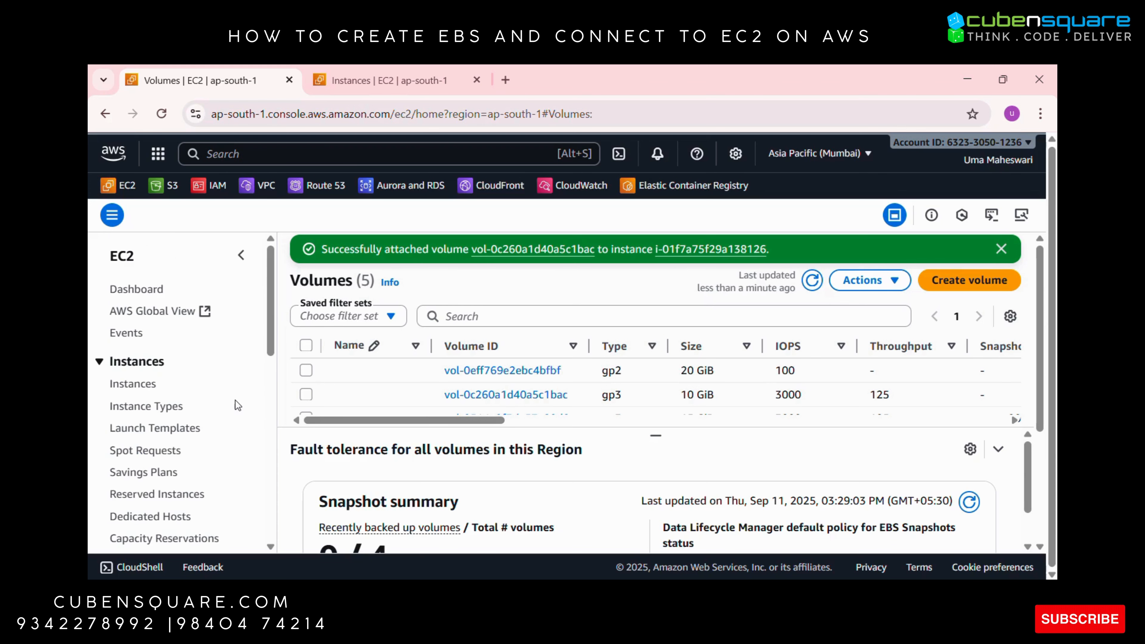
pyautogui.click(120, 385)
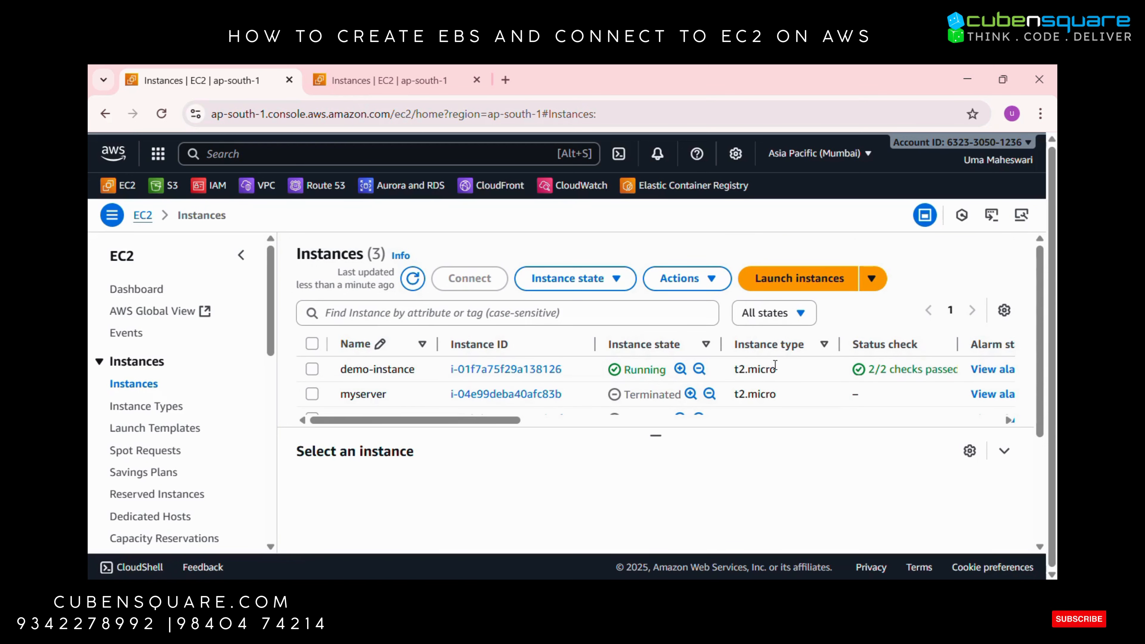
pyautogui.hscroll(1, 830, 379)
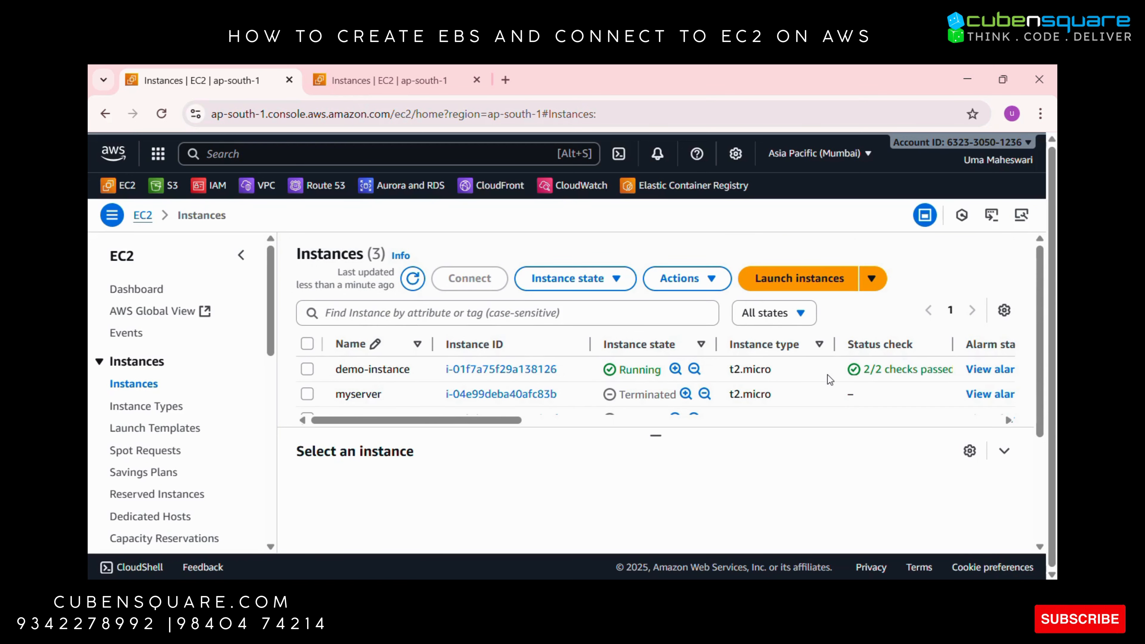
pyautogui.hscroll(-1, 830, 379)
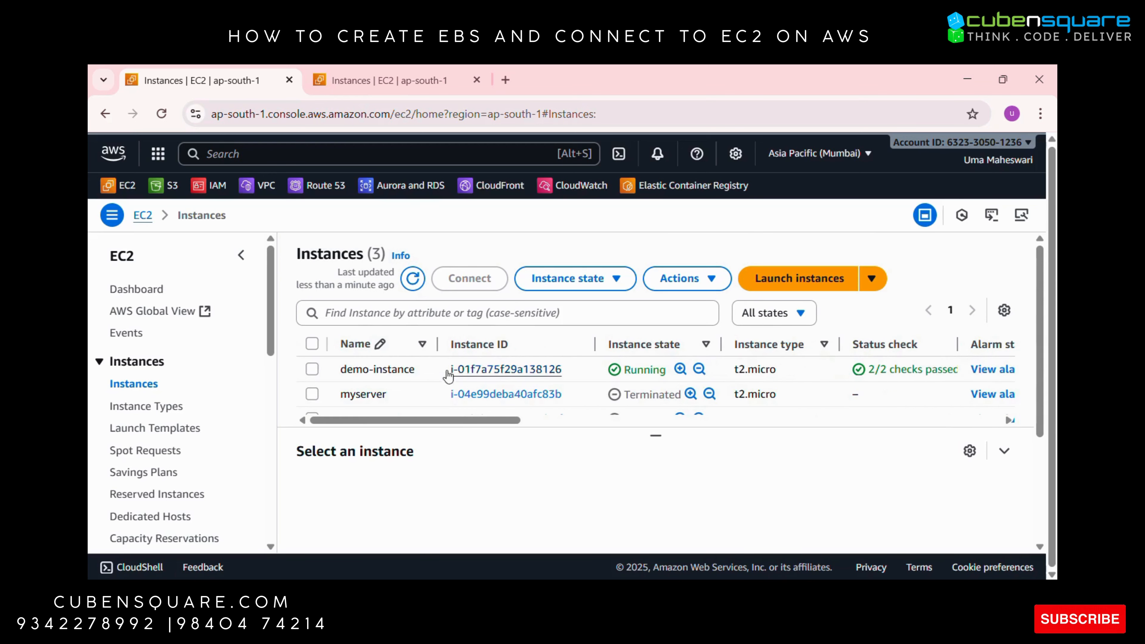
pyautogui.click(513, 364)
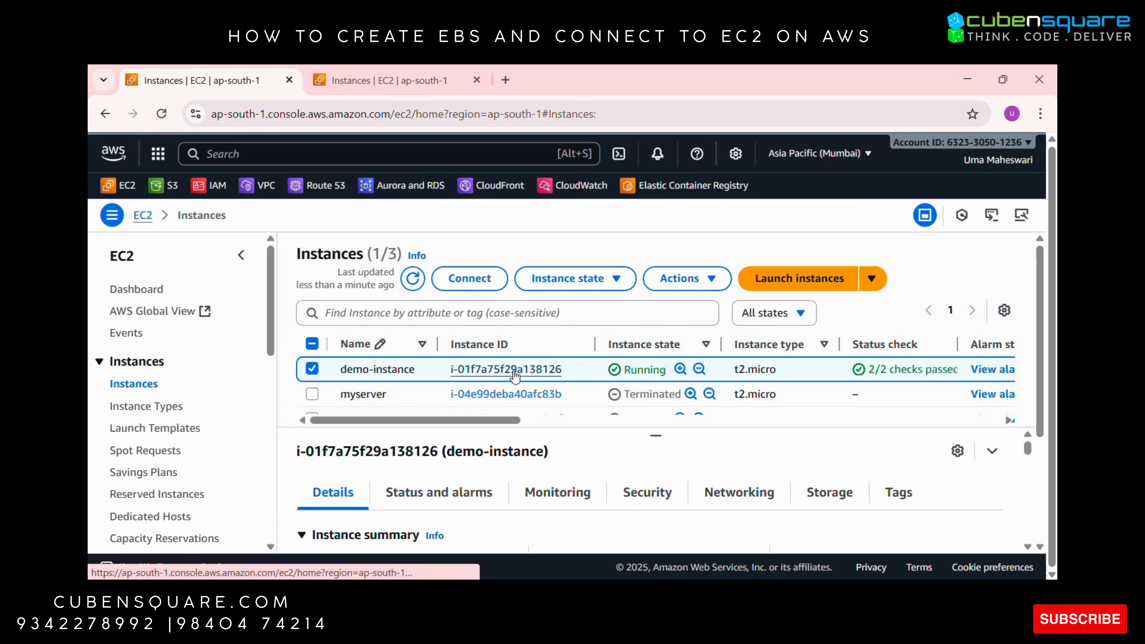
pyautogui.click(514, 372)
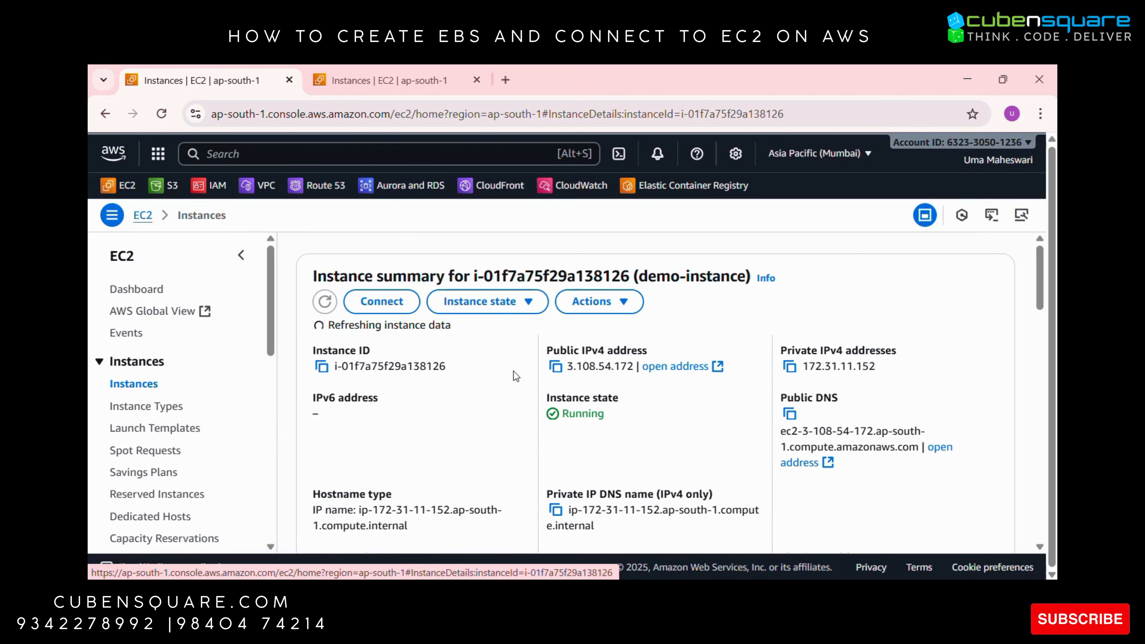
# Connect to demo-instance through EC2 Instance Connect using its public IP and the default username ubuntu.
pyautogui.click(383, 302)
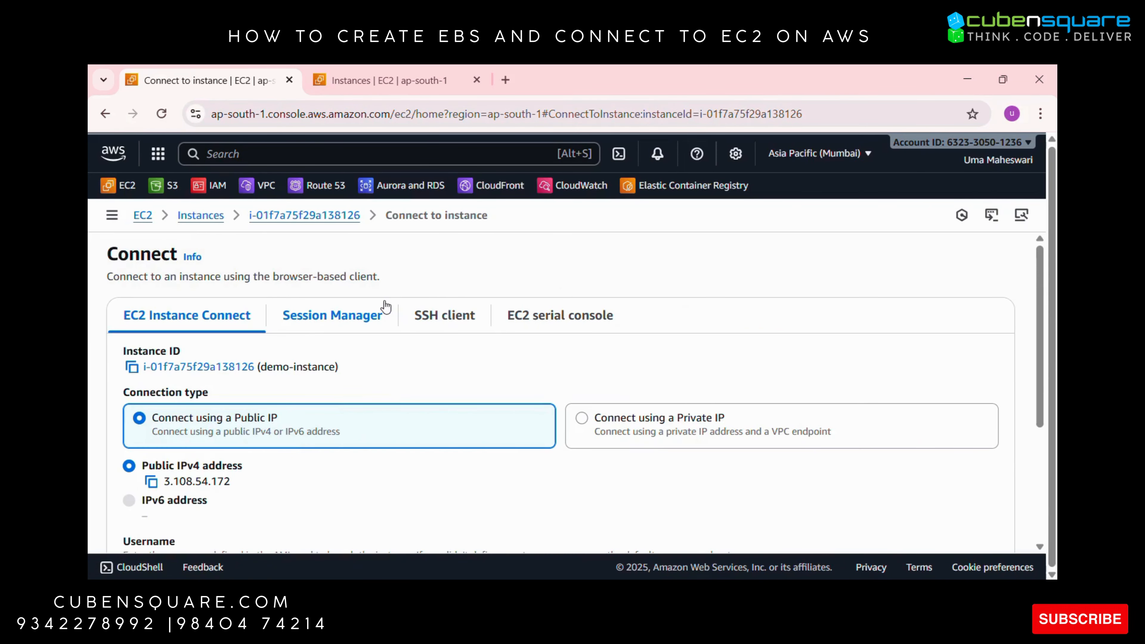
pyautogui.scroll(-4, 843, 496)
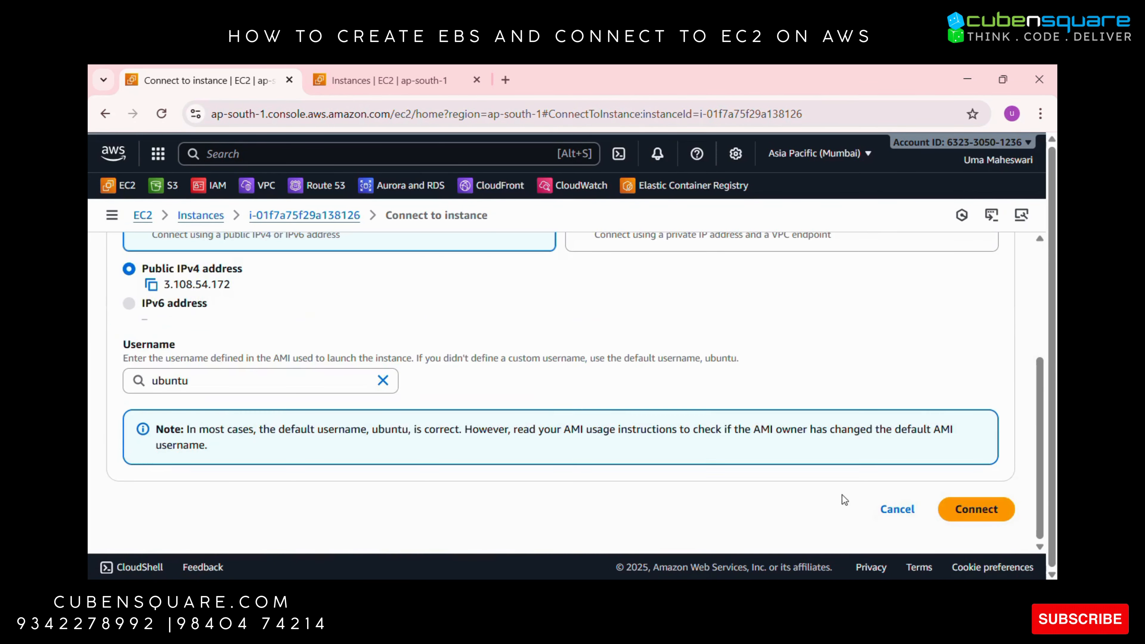
pyautogui.click(978, 514)
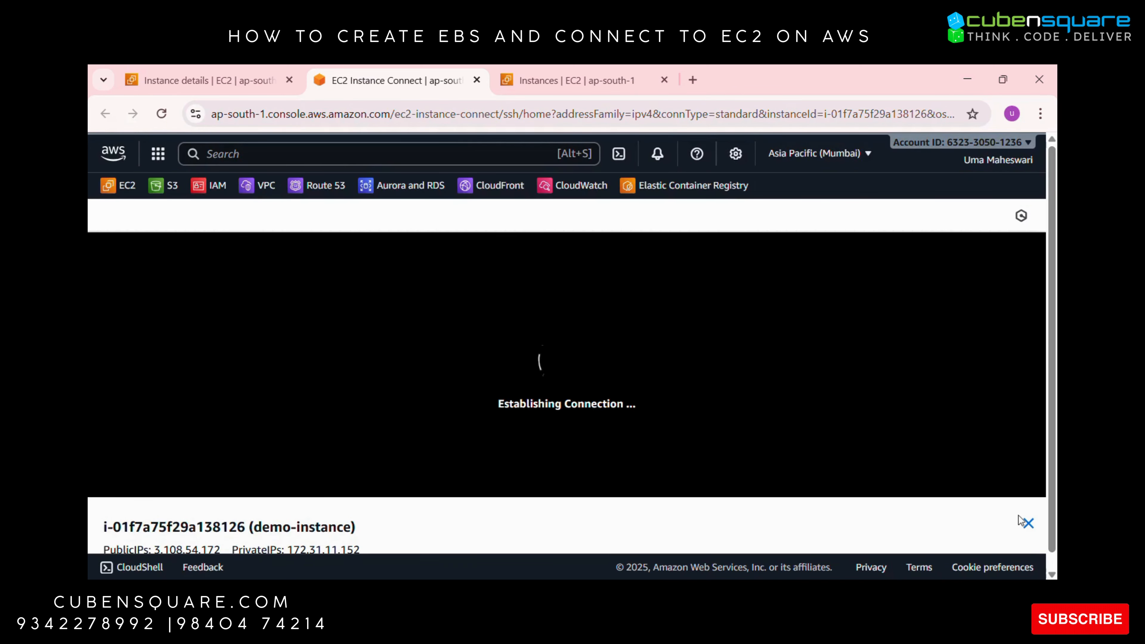
# Dismiss the instance information pane below the terminal and list the block devices with lsblk.
pyautogui.click(1028, 523)
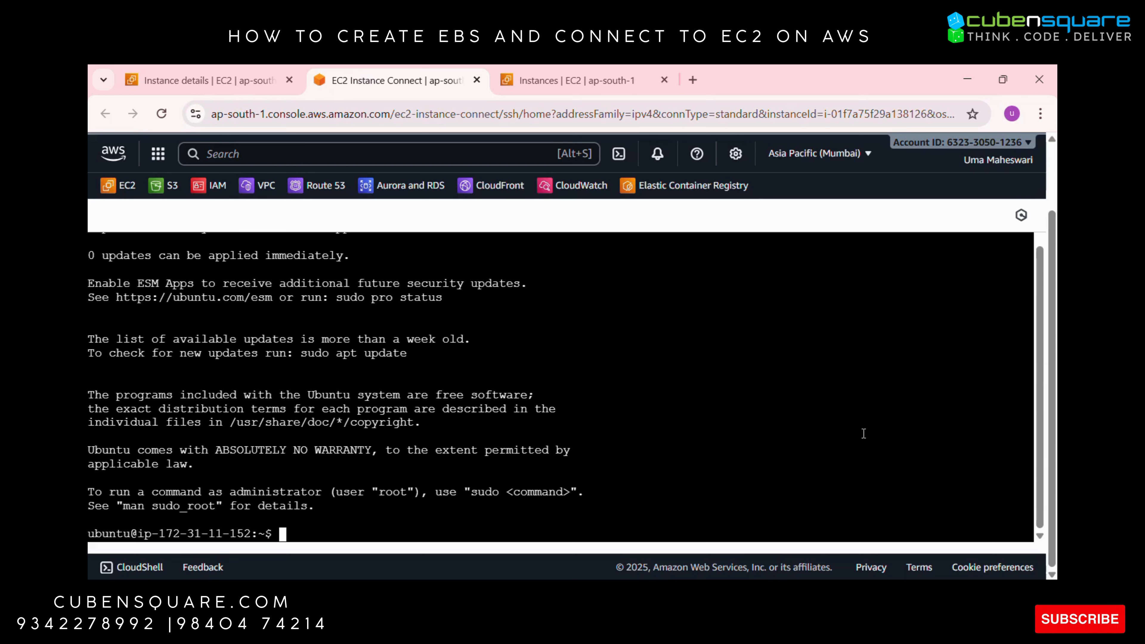
pyautogui.write('lsblk')
pyautogui.press('Return')
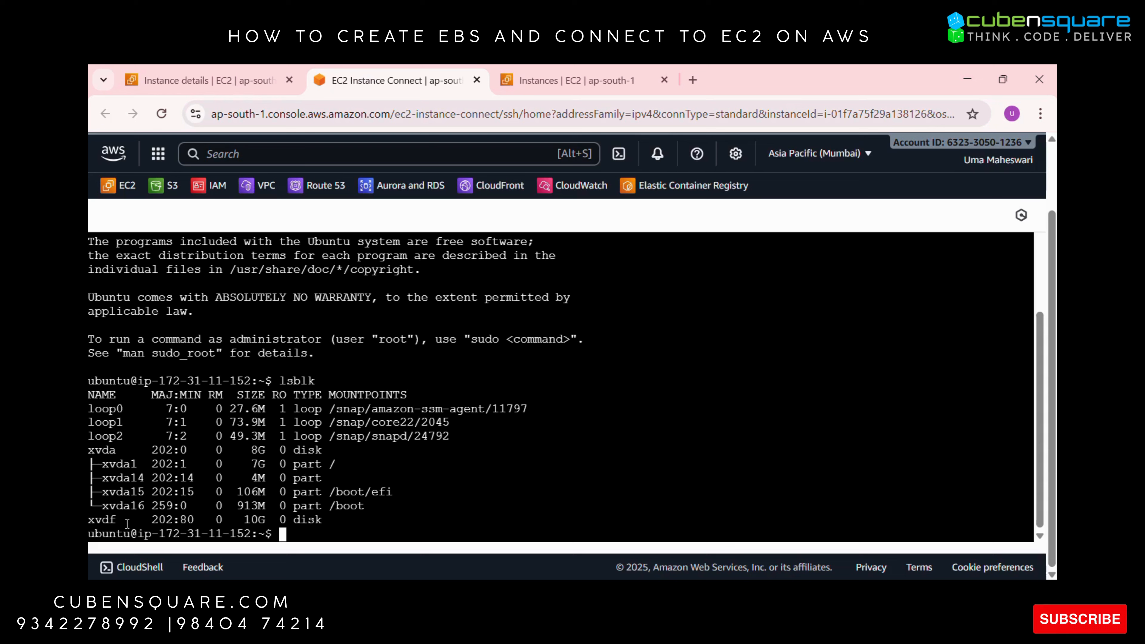
# Format the attached 10 GiB disk as ext4 by running sudo mkfs -t ext4 /dev/xvdf.
pyautogui.write('sudo')
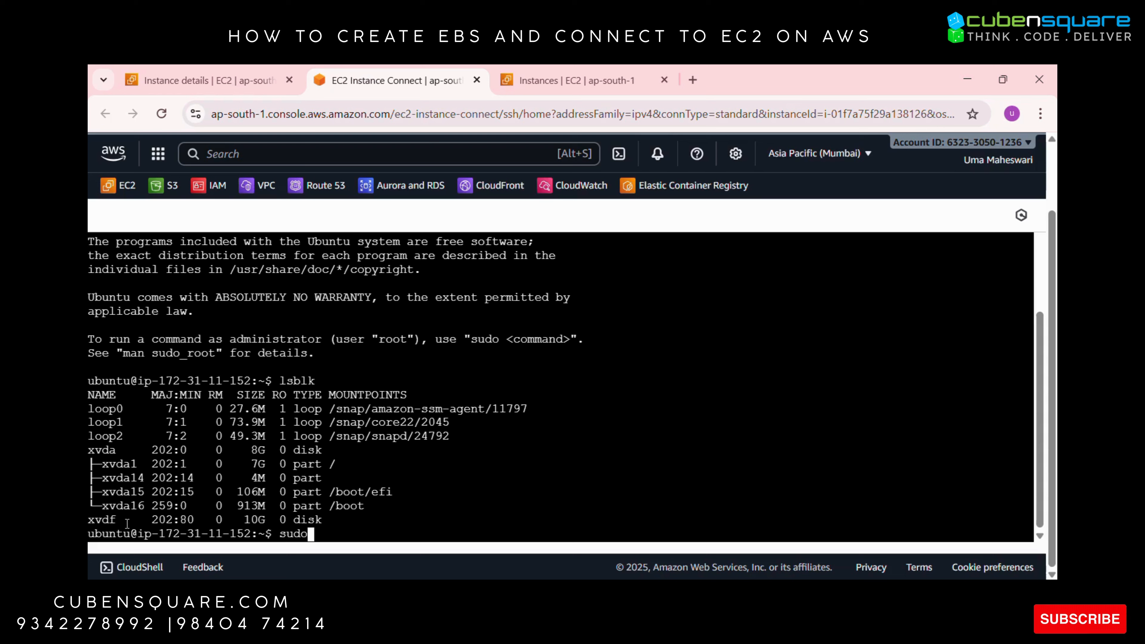
pyautogui.write(' mkfs')
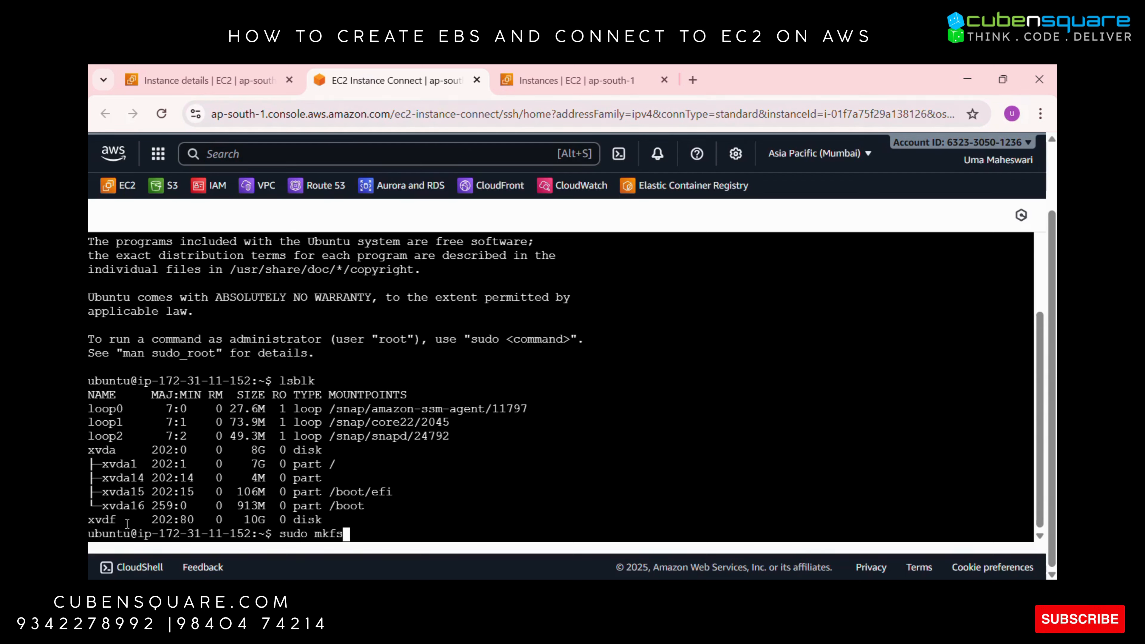
pyautogui.write('-t')
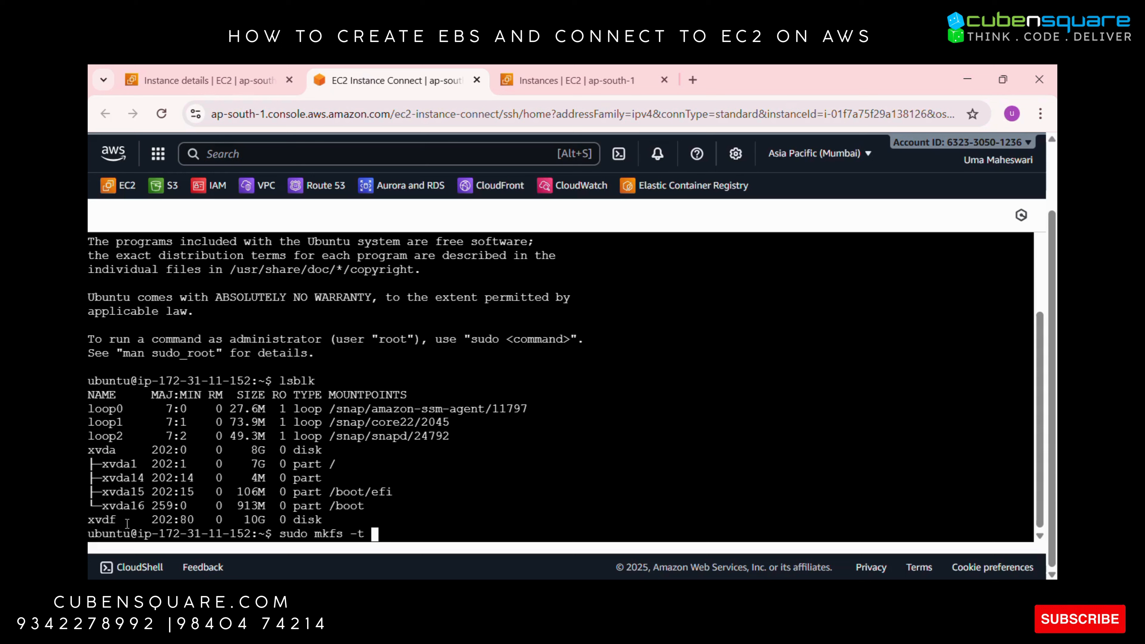
pyautogui.write(' ext4')
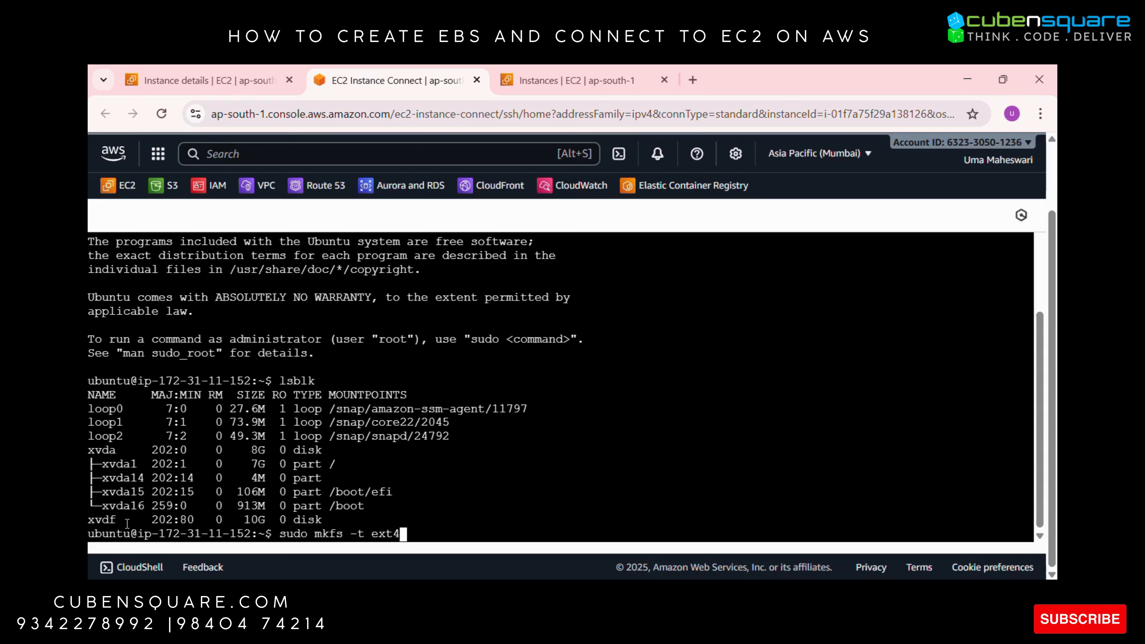
pyautogui.write(' /dev')
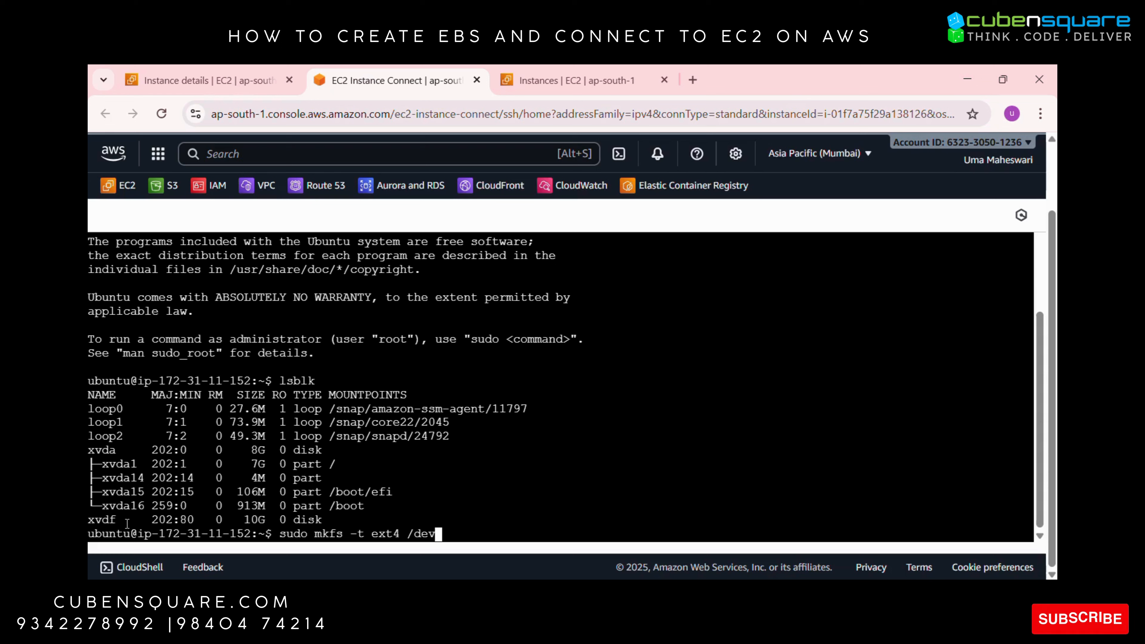
pyautogui.write('/xv')
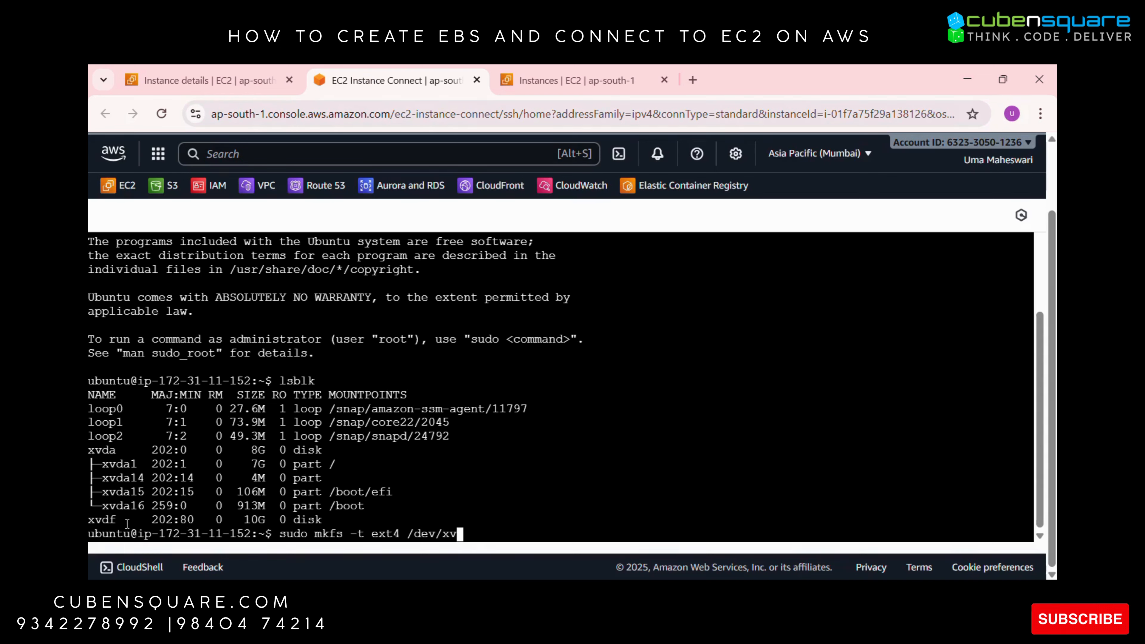
pyautogui.write('df')
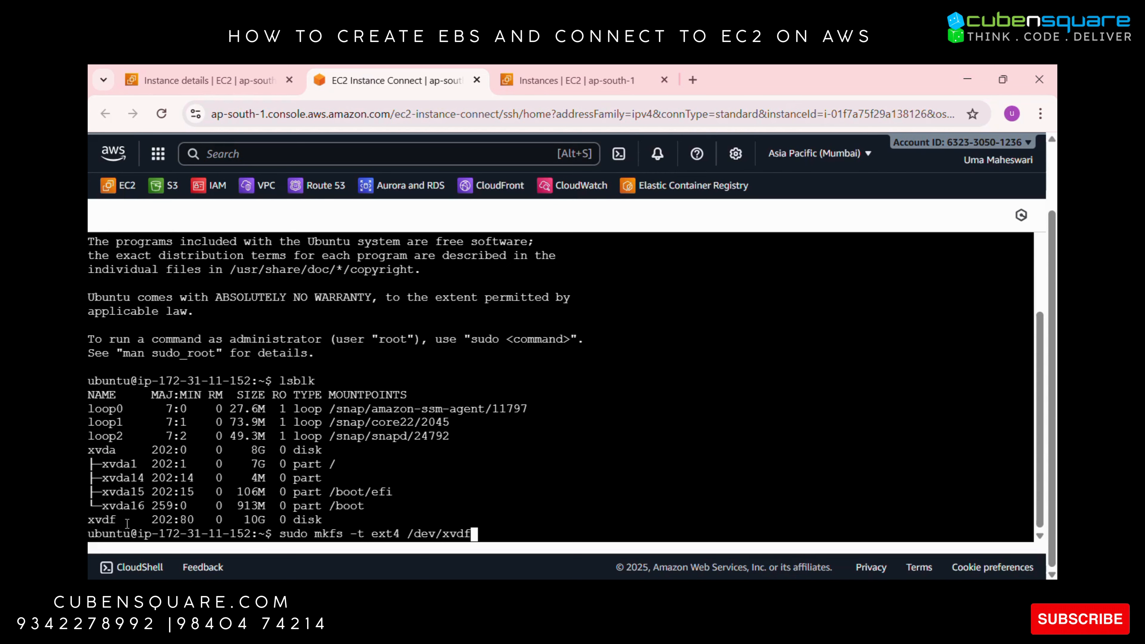
pyautogui.press('Return')
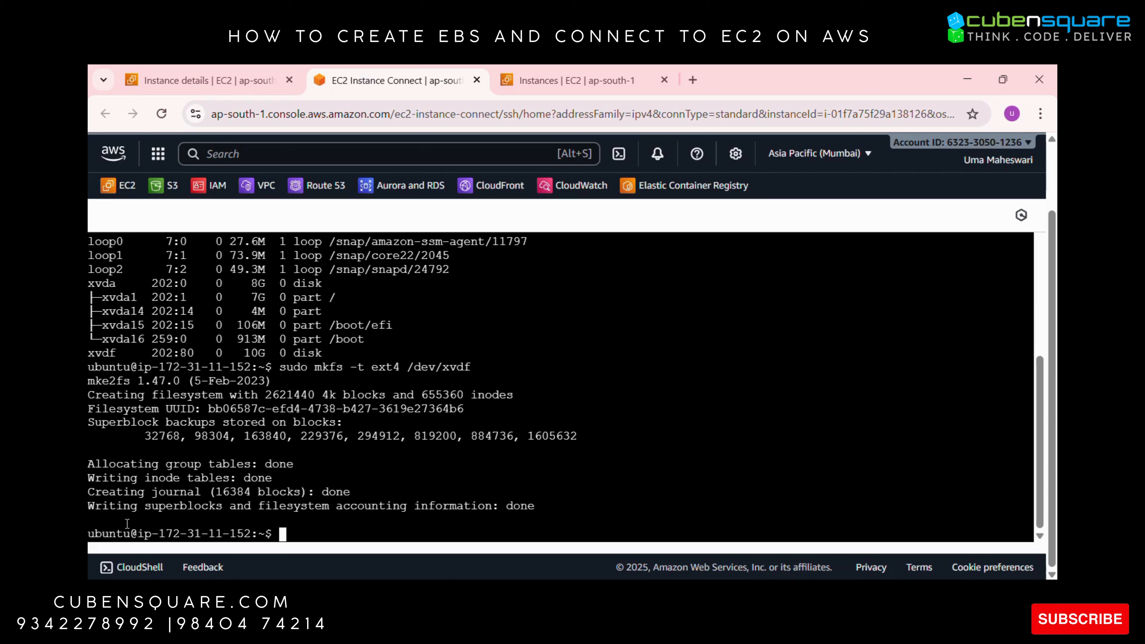
# Create the mount point directory by running sudo mkdir /mnt/mydata.
pyautogui.write('sudo')
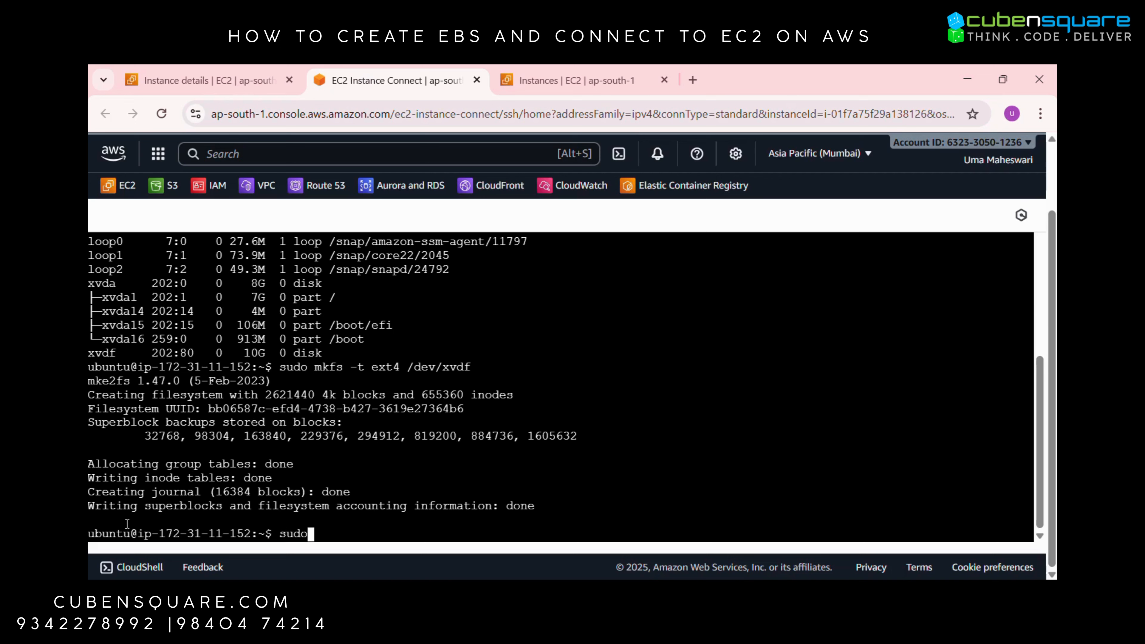
pyautogui.write(' mkdir')
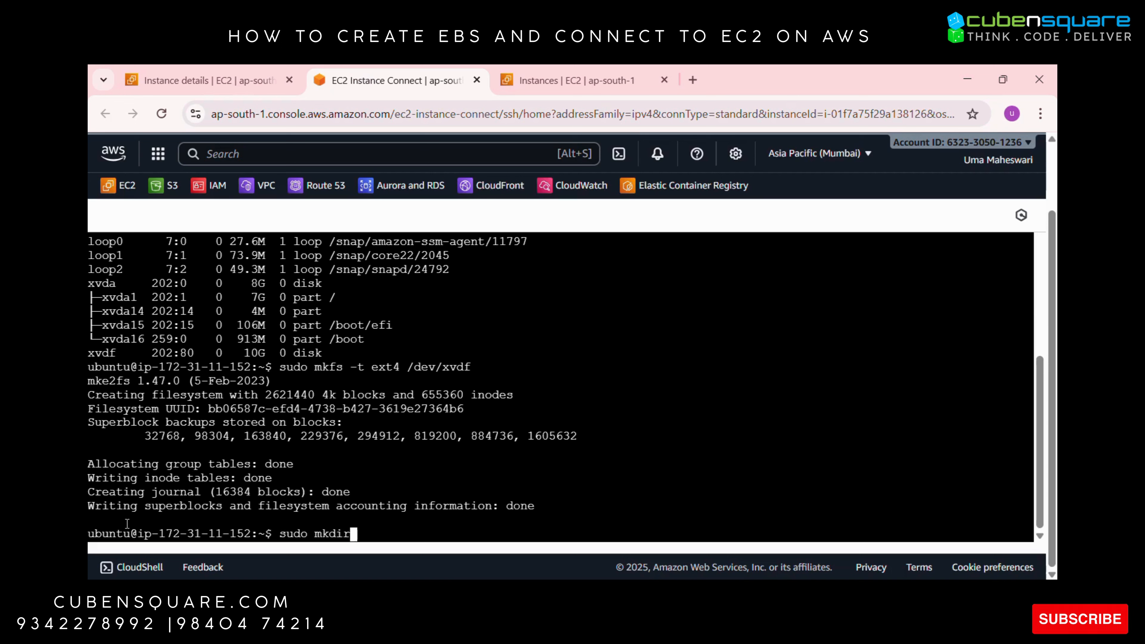
pyautogui.write(' /')
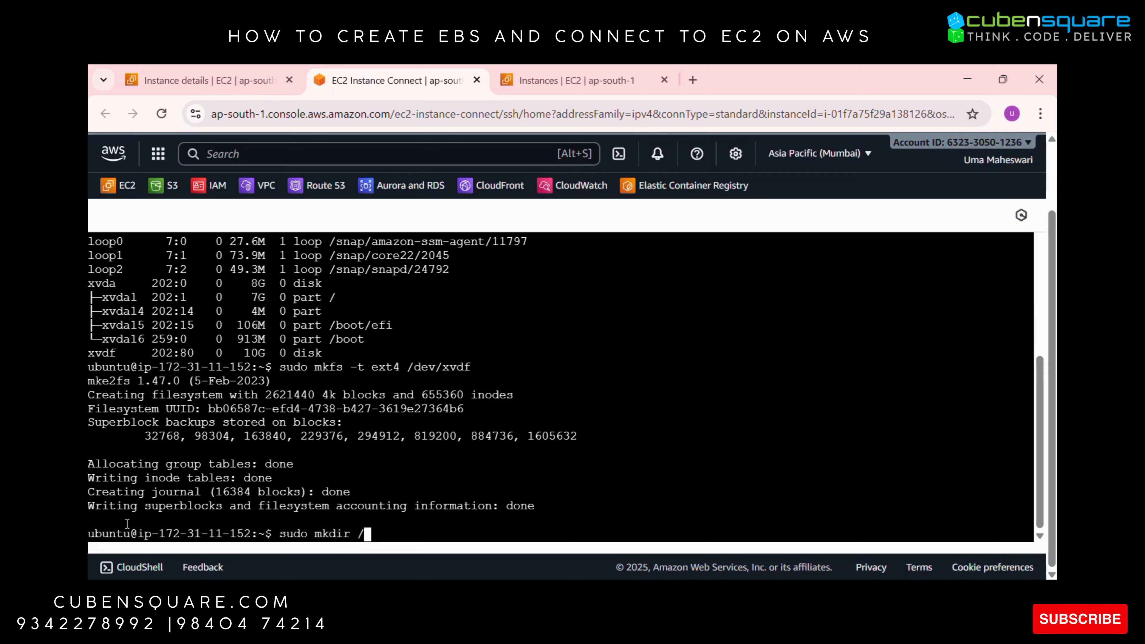
pyautogui.write('mnt')
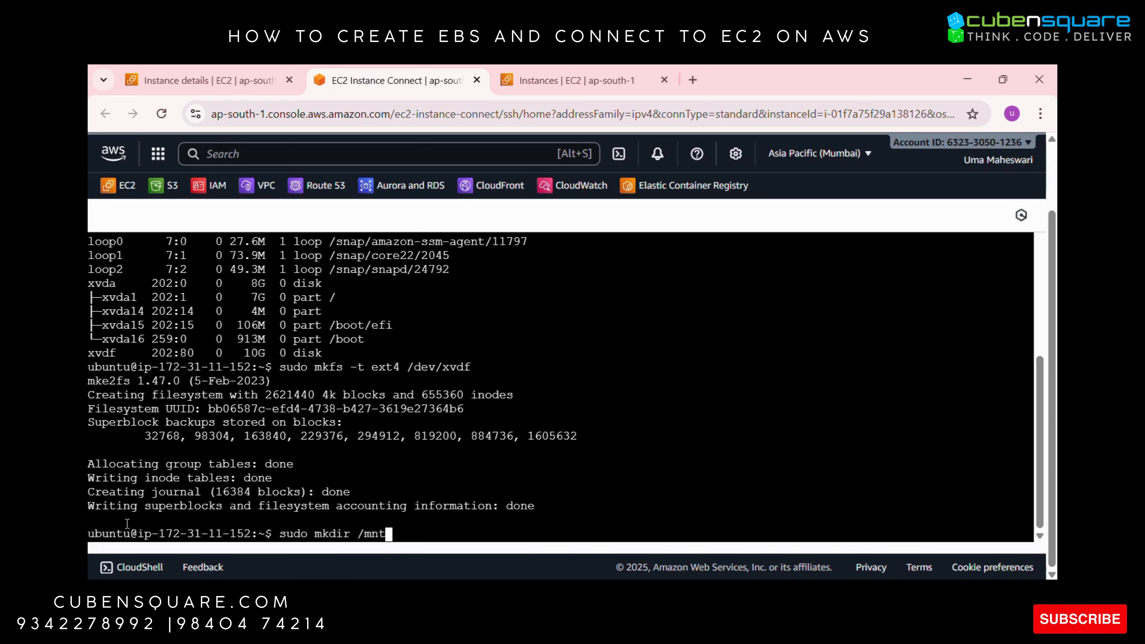
pyautogui.write('/')
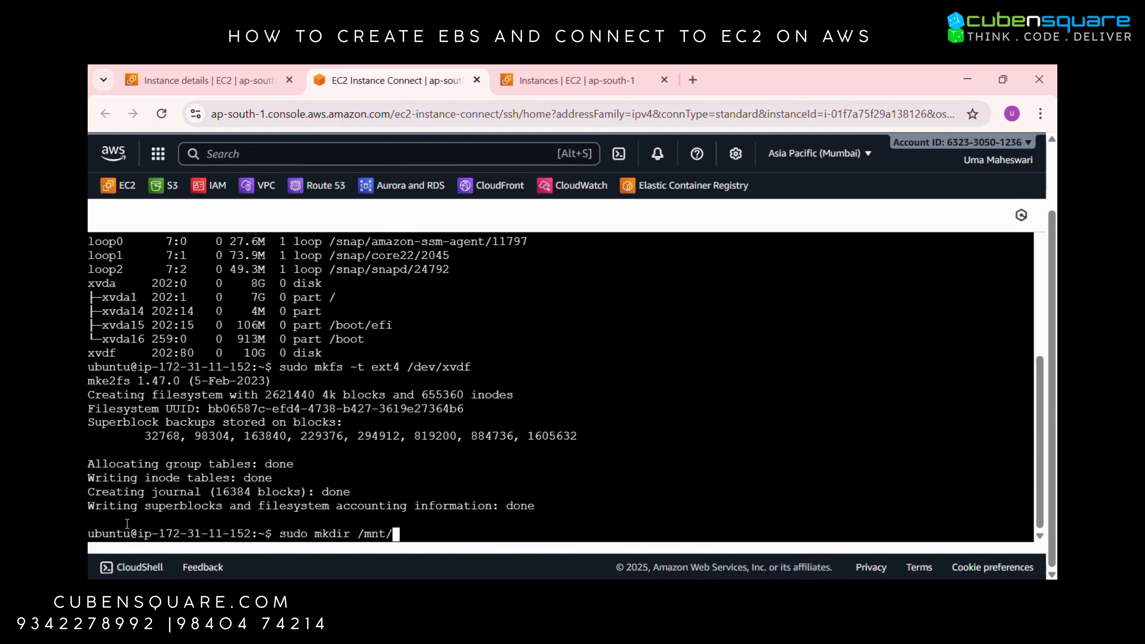
pyautogui.write('mydate')
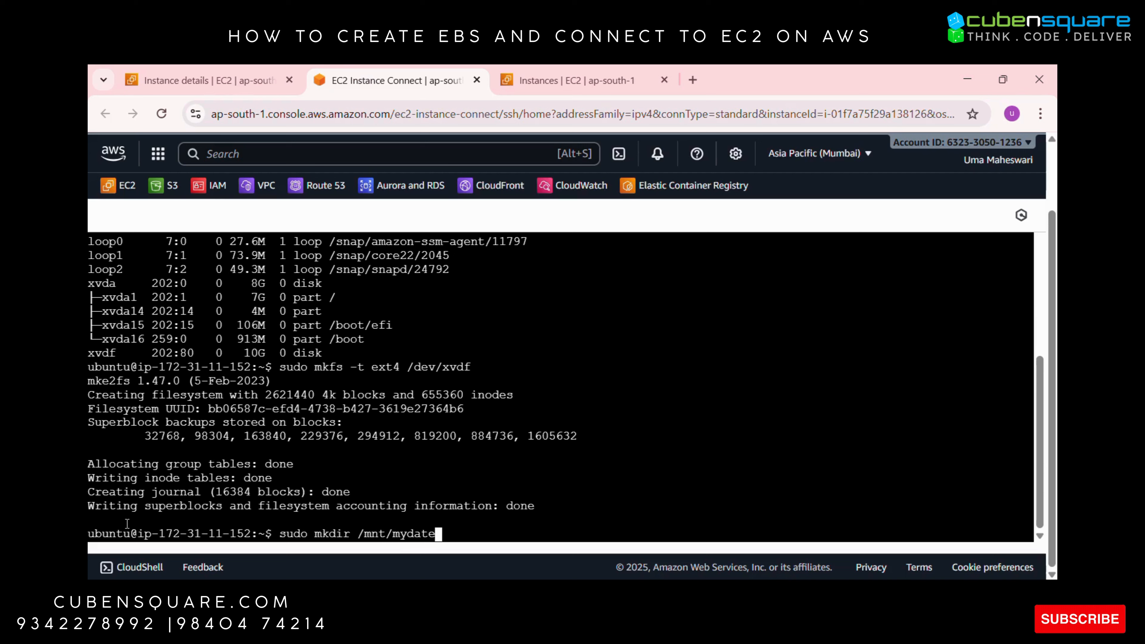
pyautogui.press('BackSpace')
pyautogui.write('a')
pyautogui.press('Return')
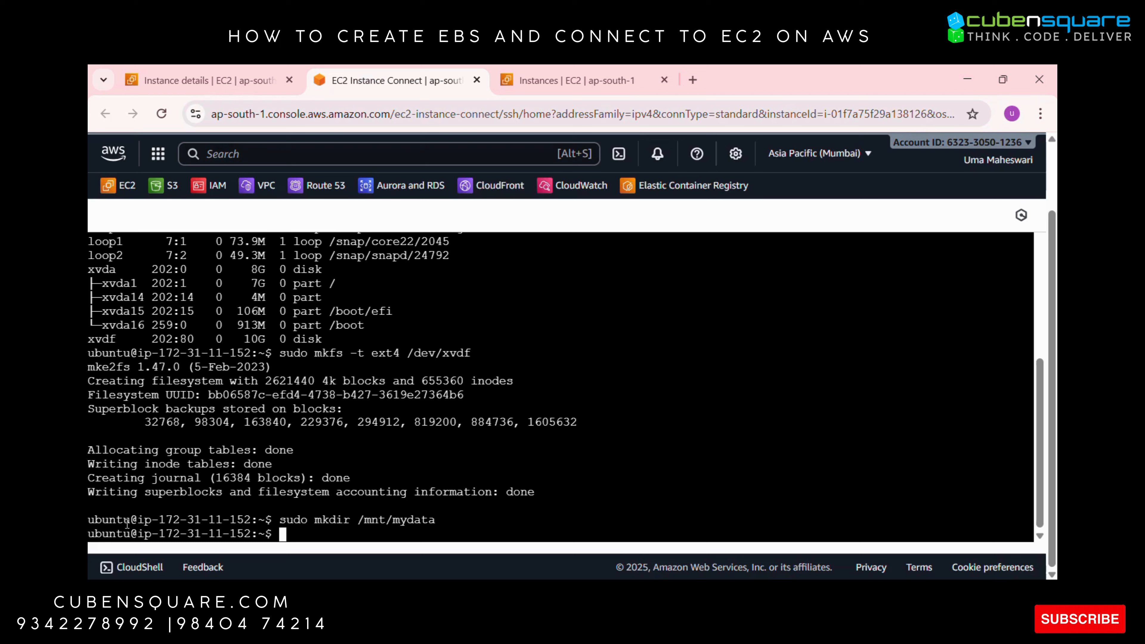
# Mount the formatted disk on the new directory by running sudo mount /dev/xvdf /mnt/mydata/.
pyautogui.write('sudo ')
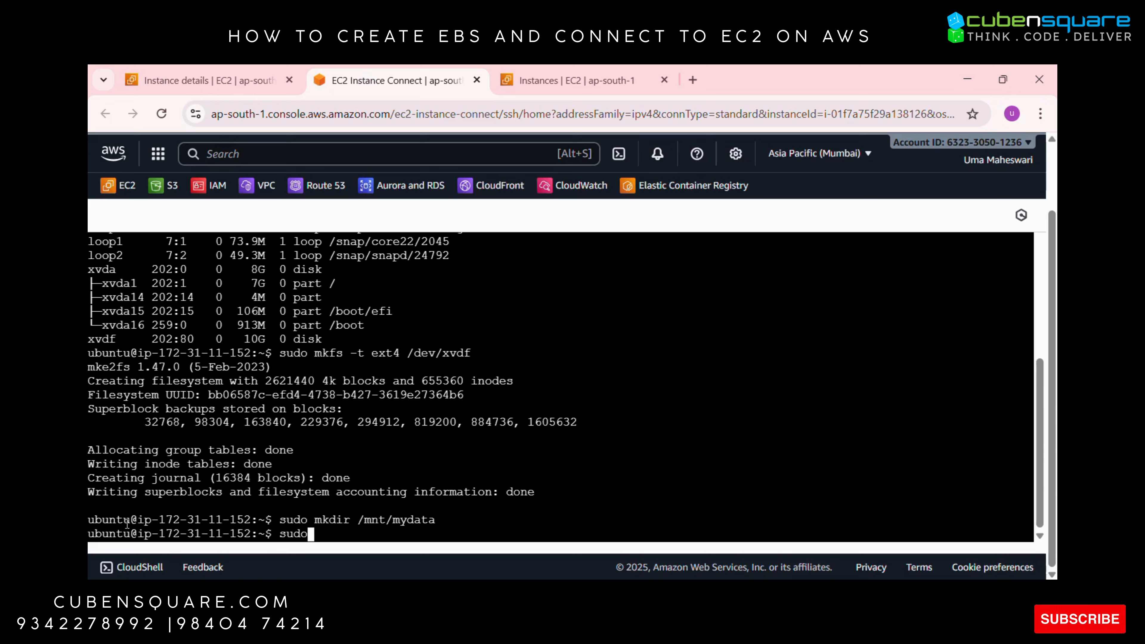
pyautogui.write('mount')
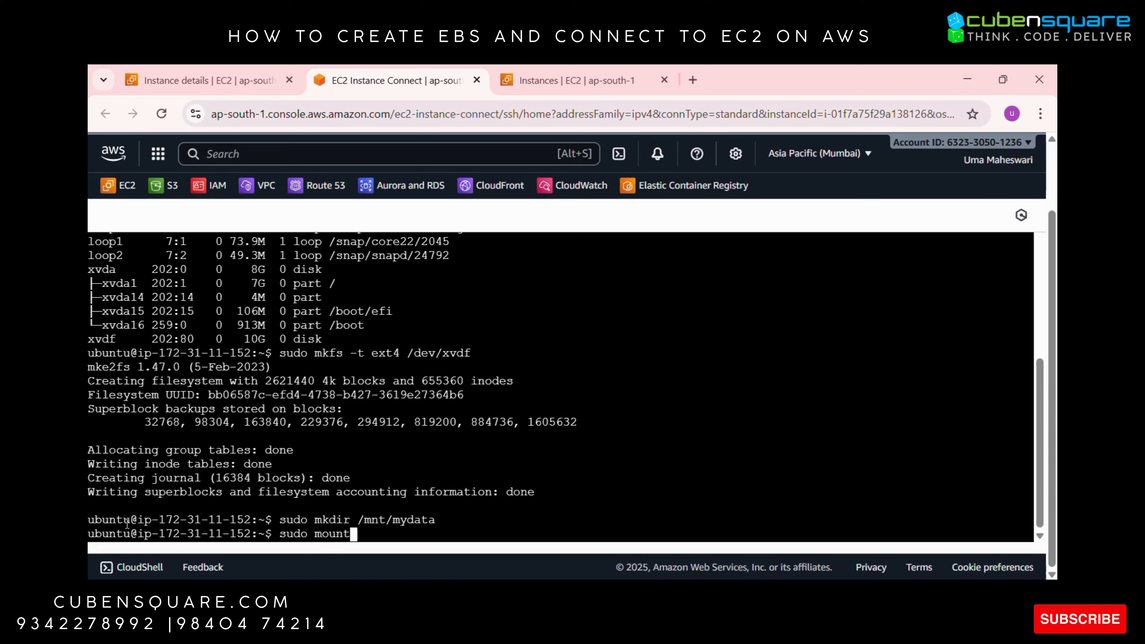
pyautogui.write(' /dev')
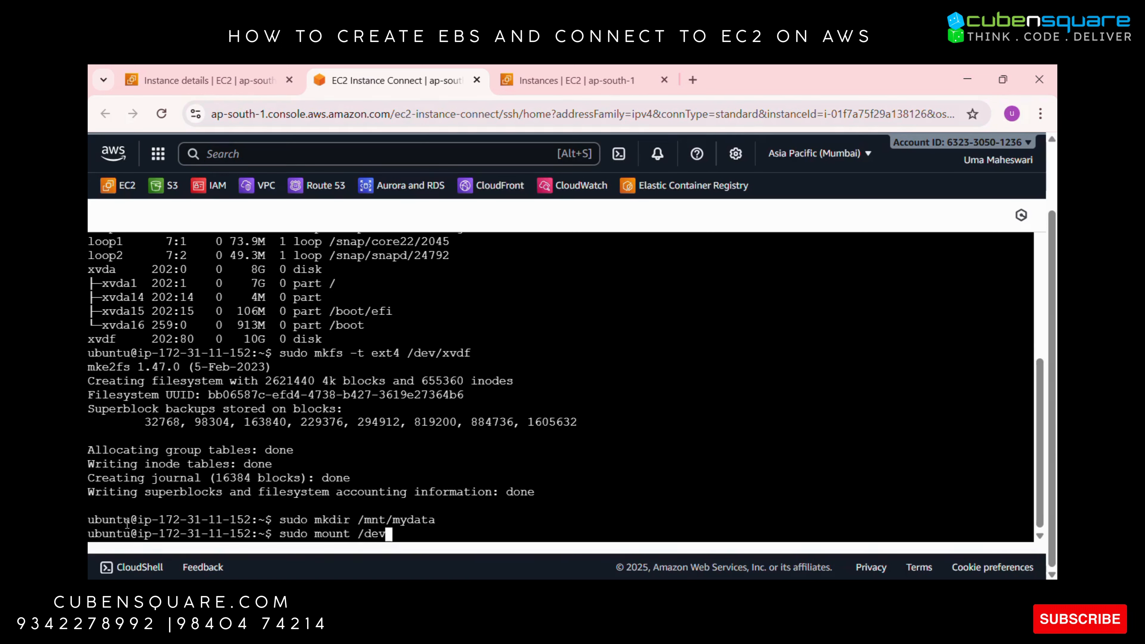
pyautogui.write('/')
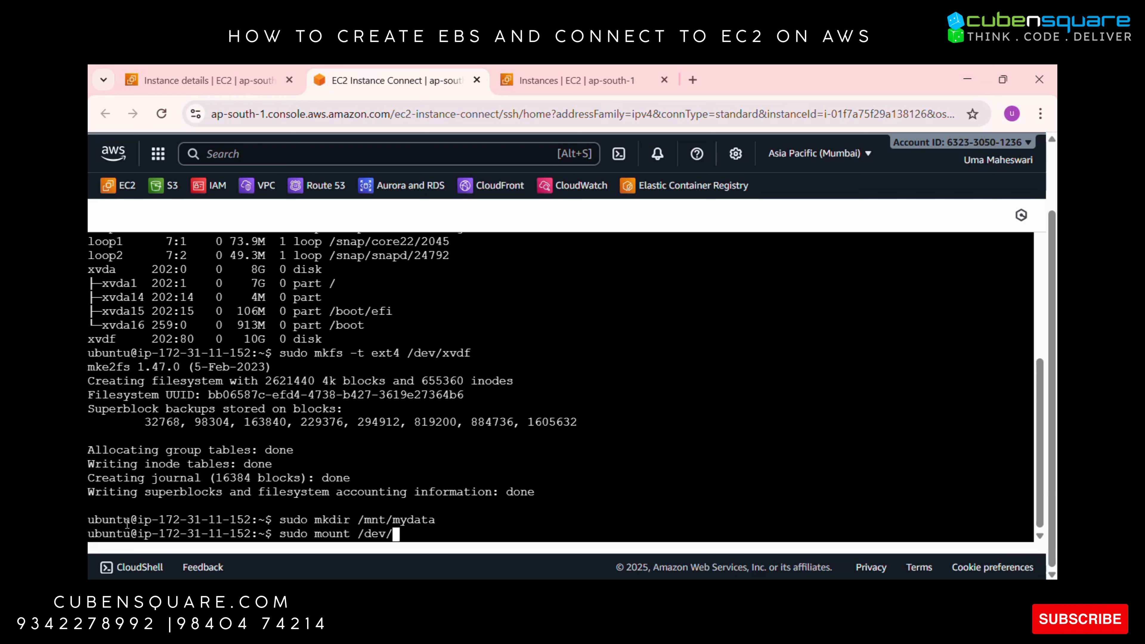
pyautogui.write('x')
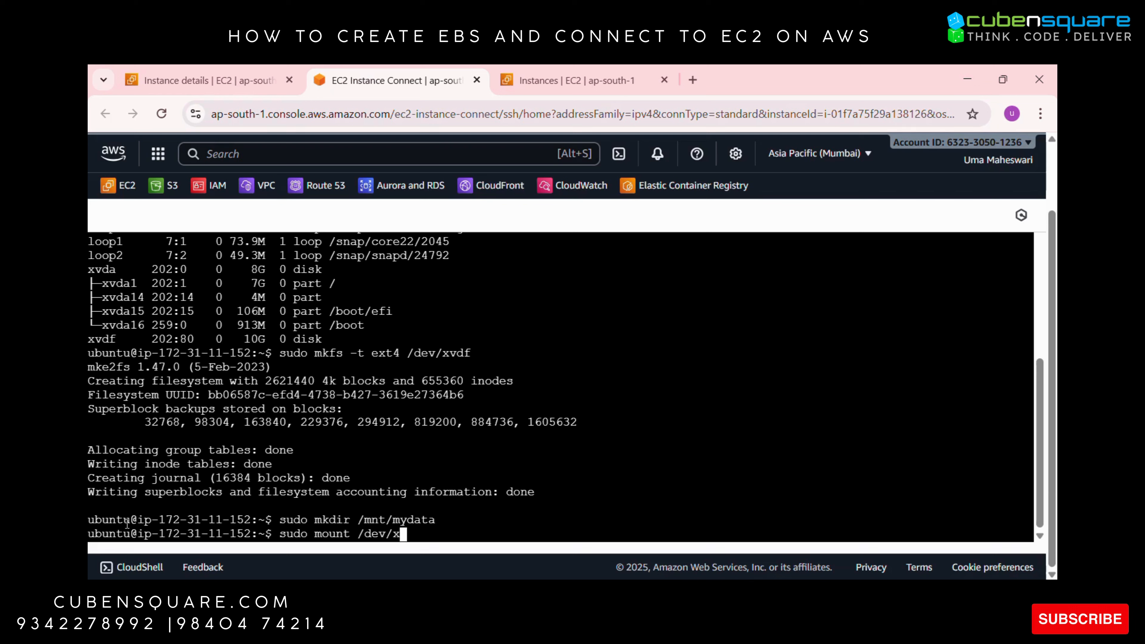
pyautogui.write('vdf')
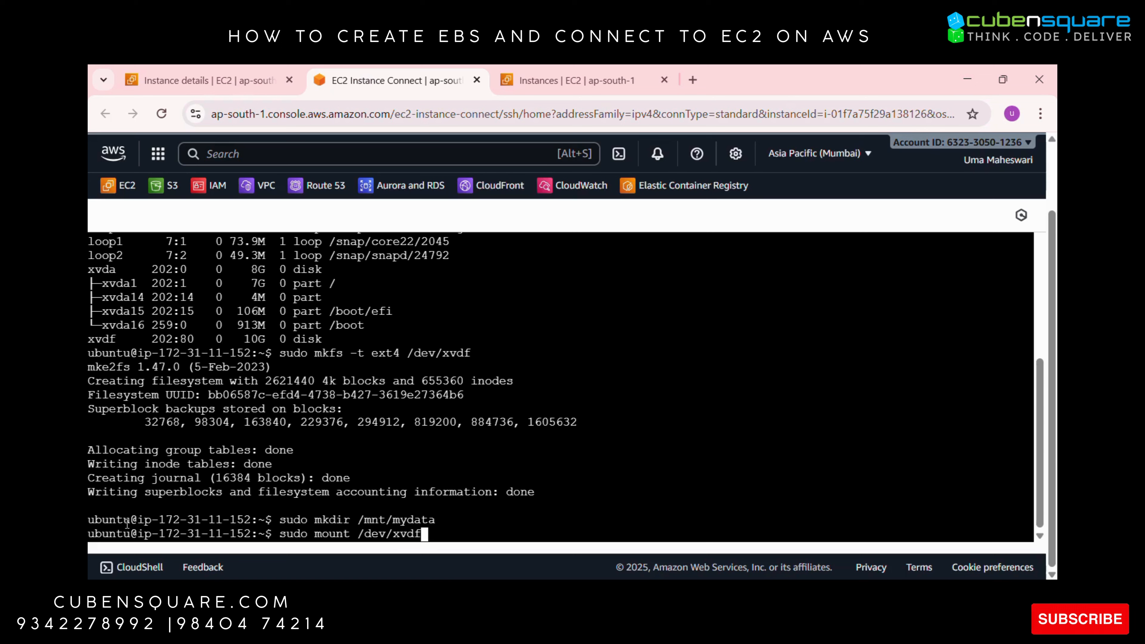
pyautogui.write('/mnt/')
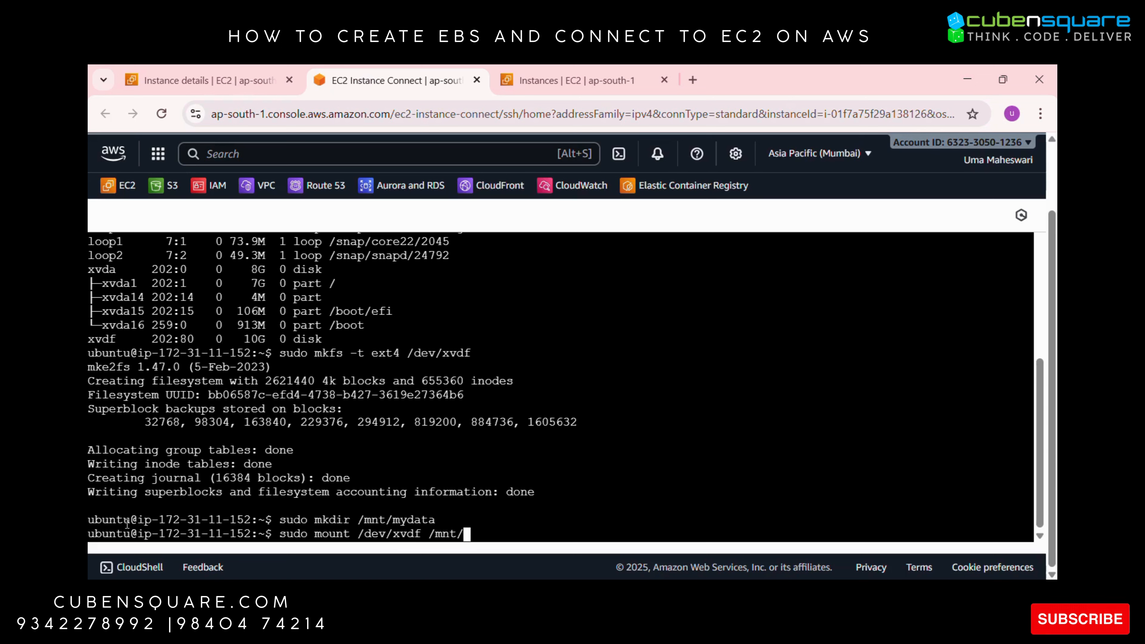
pyautogui.write('my')
pyautogui.press('Tab')
pyautogui.press('Return')
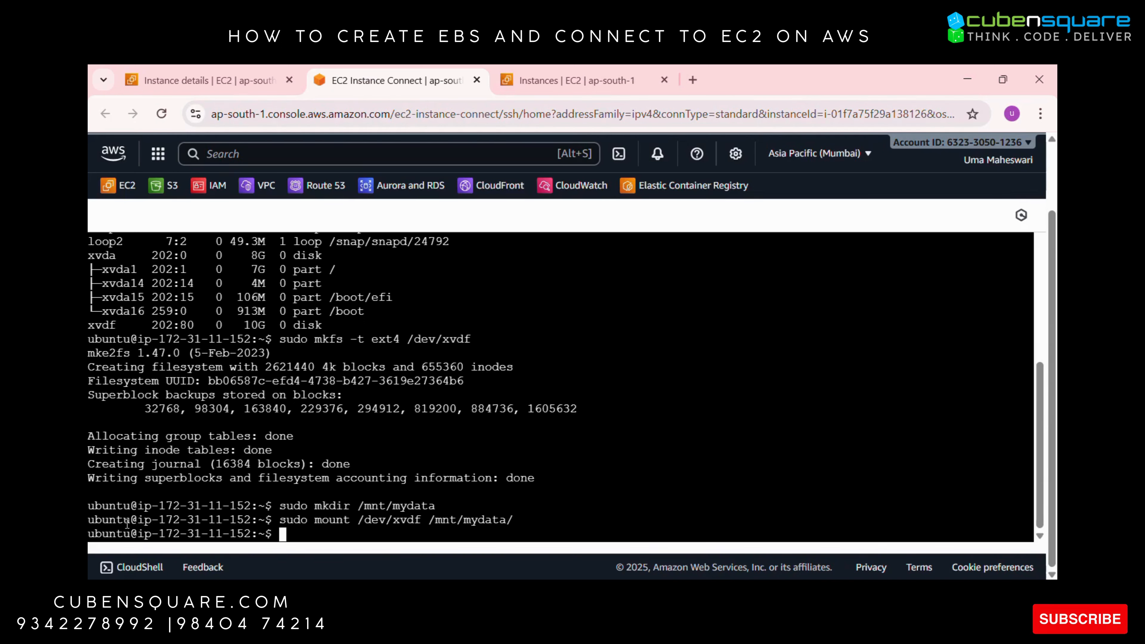
# Check the mounted file systems by running df -h and highlight the /dev/xvdf row.
pyautogui.write('df -')
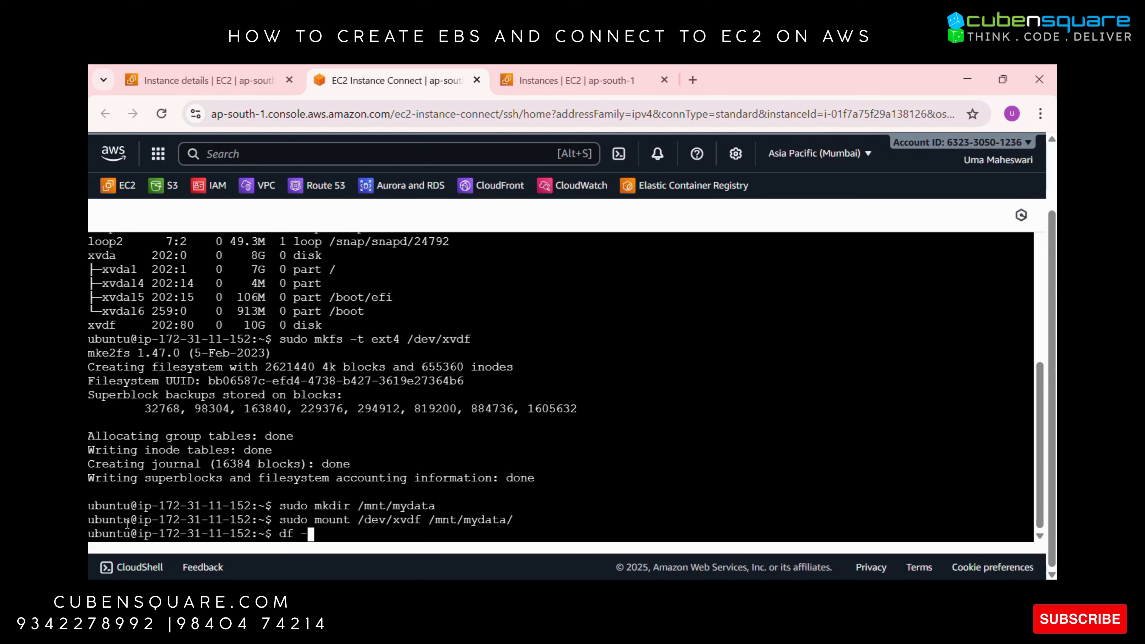
pyautogui.write('h')
pyautogui.press('Return')
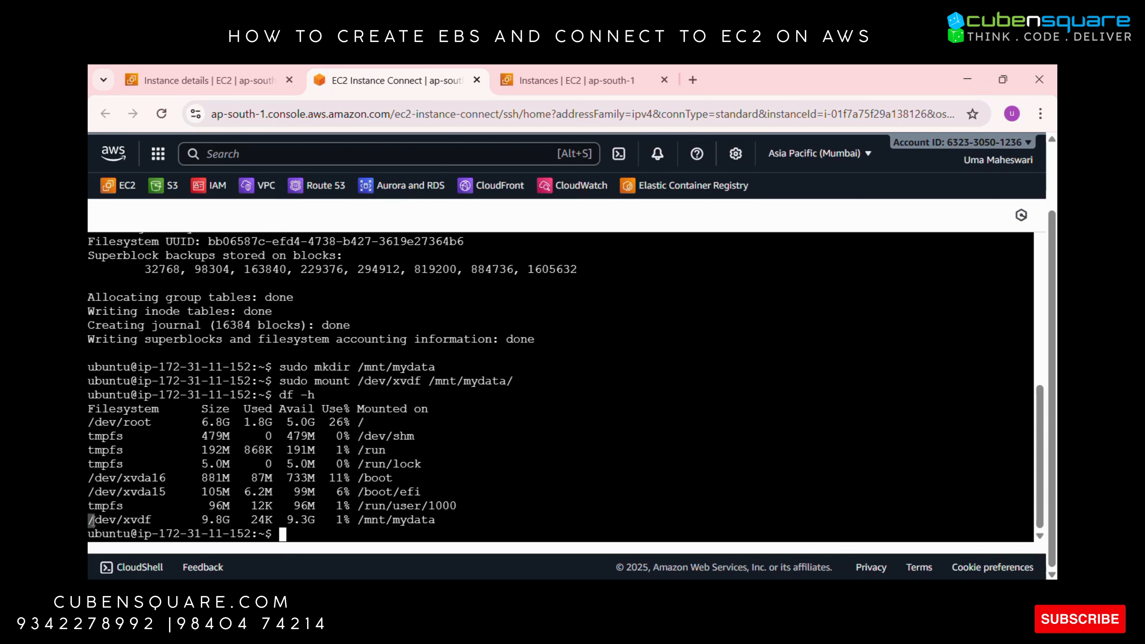
pyautogui.moveTo(90, 519); pyautogui.dragTo(443, 518)
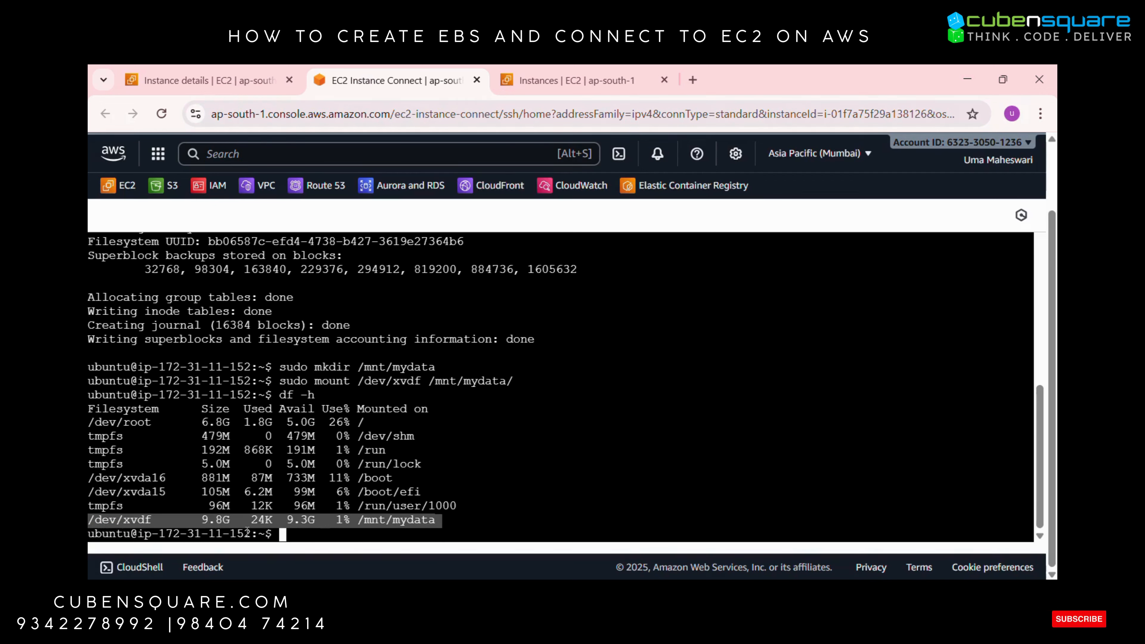
pyautogui.click(439, 522)
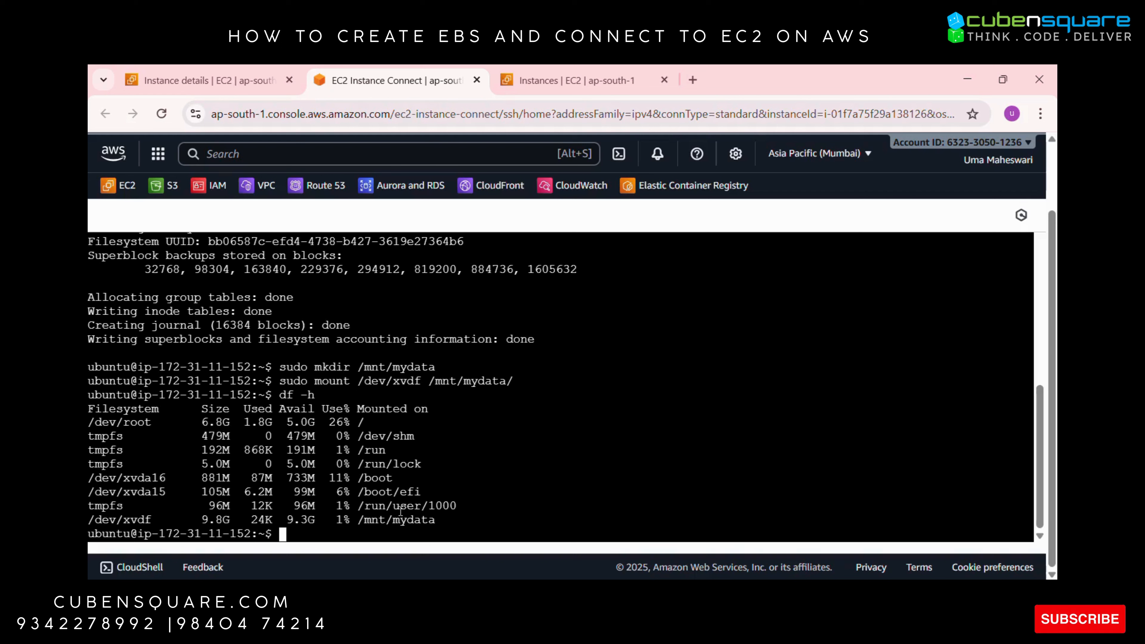
# Open the file system table for editing by running sudo vi /etc/fstab.
pyautogui.write('sudo v')
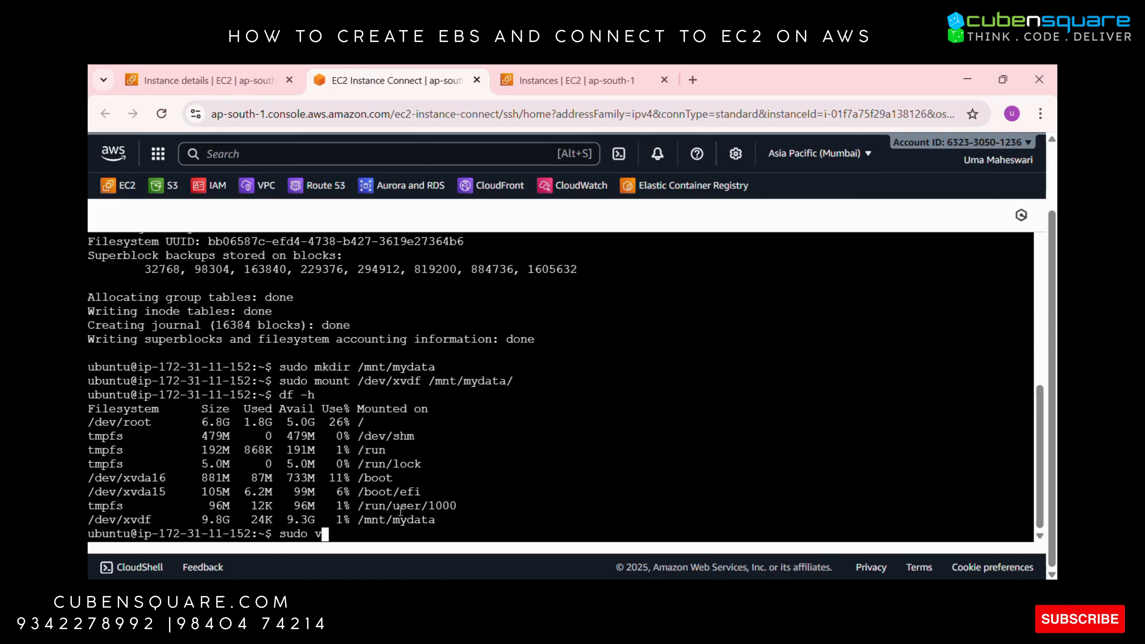
pyautogui.write('i /etc/fsta')
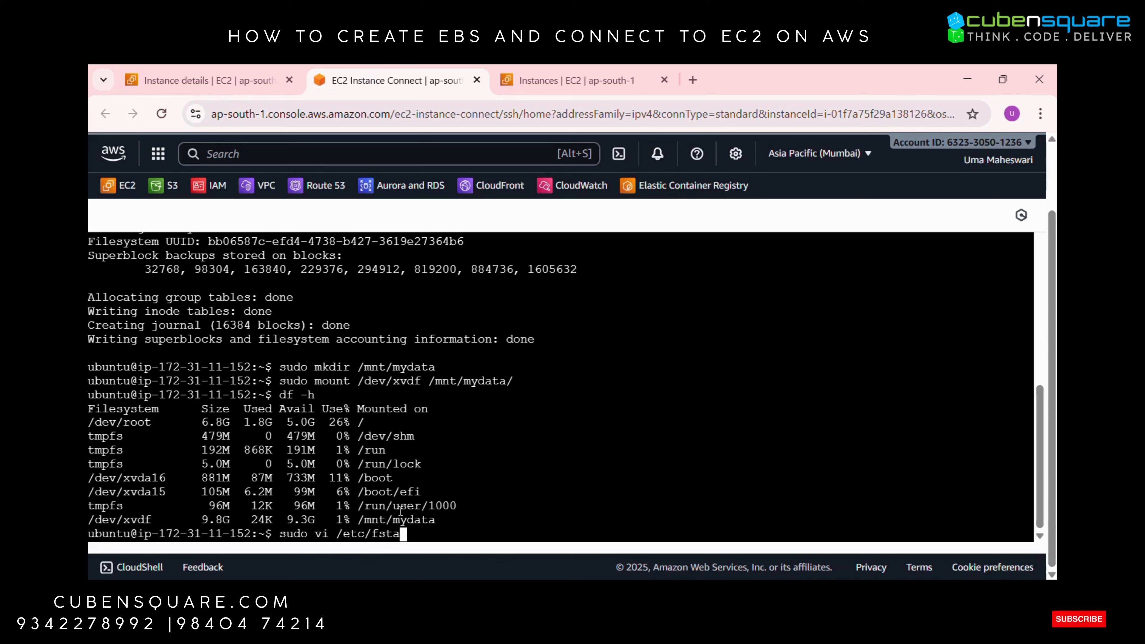
pyautogui.write('b')
pyautogui.press('Return')
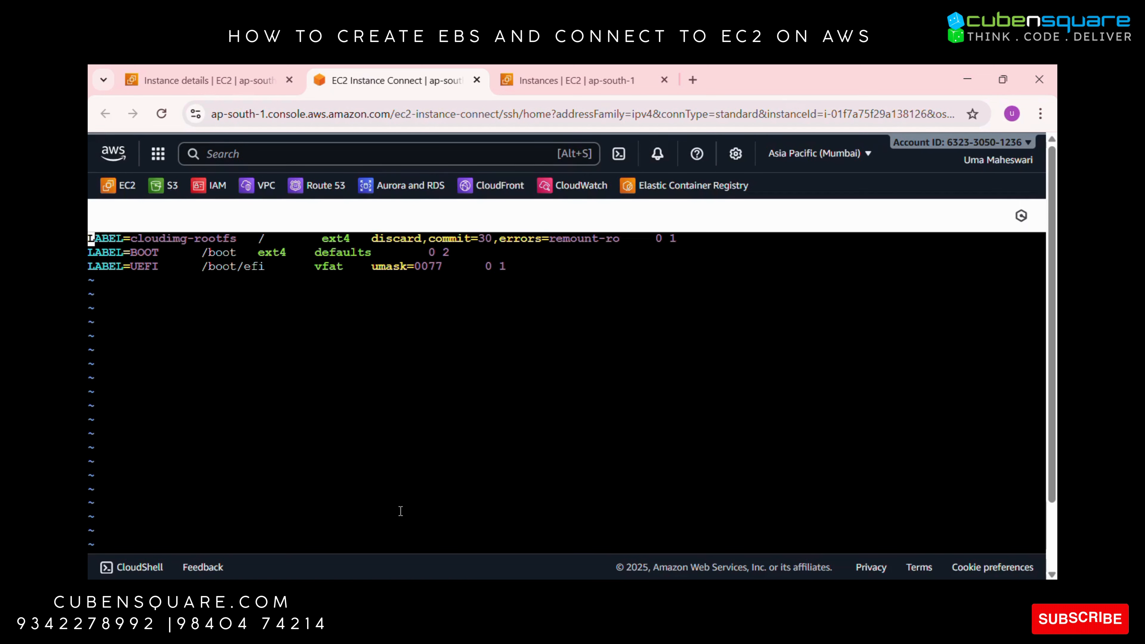
# Insert a new empty line below the LABEL=UEFI entry at the end of /etc/fstab.
pyautogui.press('Down')
pyautogui.press('Down')
pyautogui.press('Right')
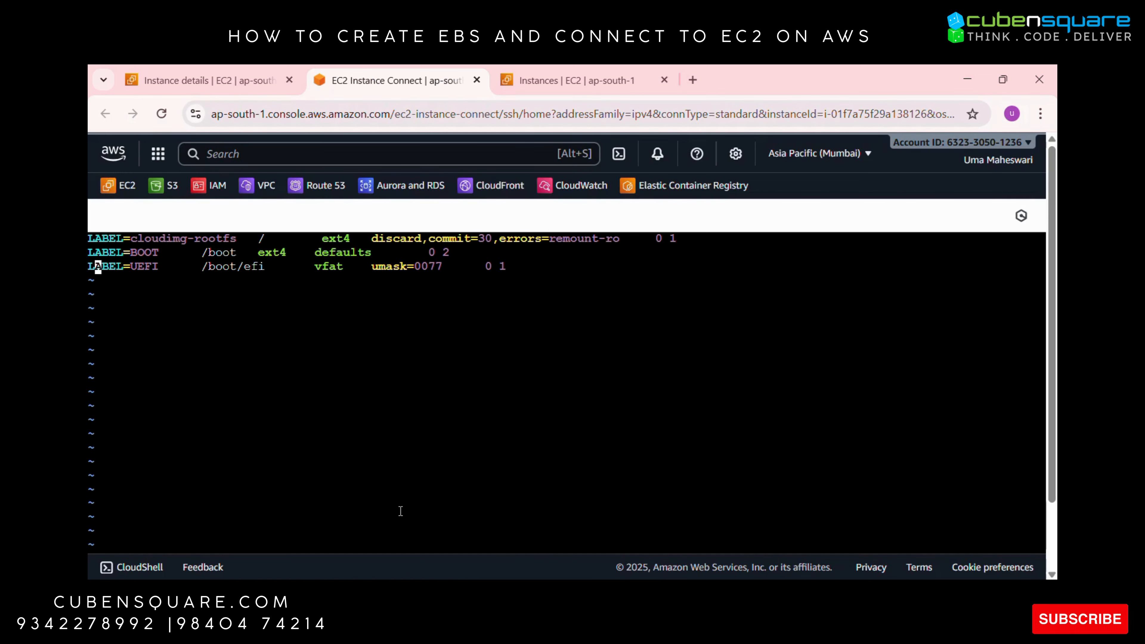
pyautogui.press('Right')
pyautogui.press('Right')
pyautogui.press('Right')
pyautogui.press('Right')
pyautogui.press('Right')
pyautogui.press('Right')
pyautogui.press('Right')
pyautogui.press('Right')
pyautogui.press('Right')
pyautogui.press('Right')
pyautogui.press('Right')
pyautogui.press('Right')
pyautogui.press('Right')
pyautogui.press('Right')
pyautogui.press('Right')
pyautogui.press('Right')
pyautogui.press('Right')
pyautogui.press('Right')
pyautogui.press('Right')
pyautogui.press('Right')
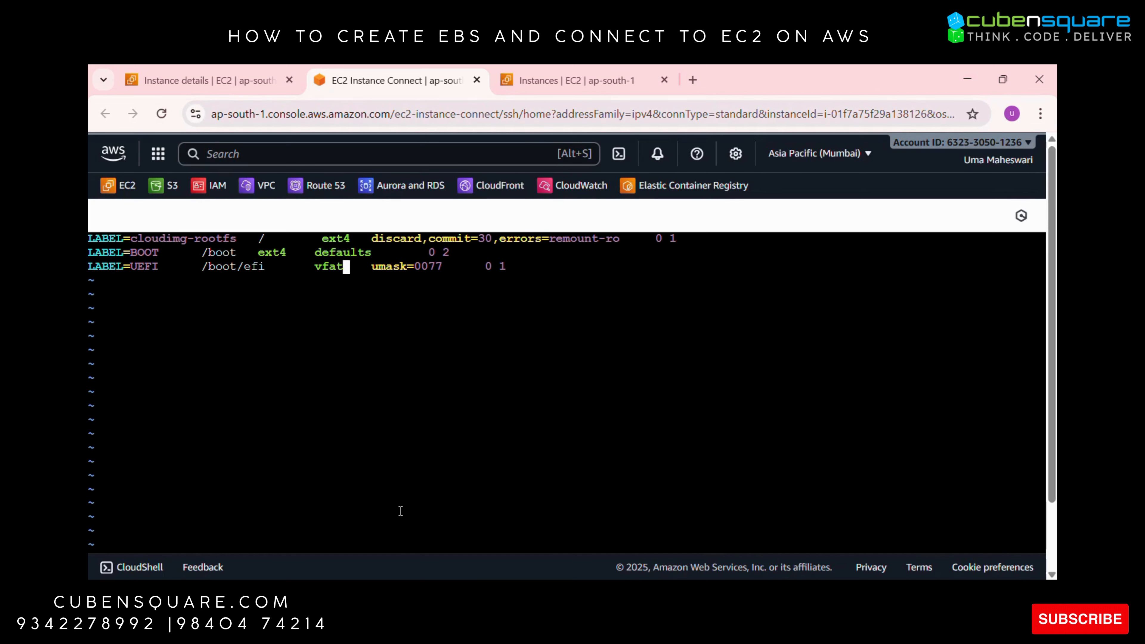
pyautogui.press('End')
pyautogui.press('Return')
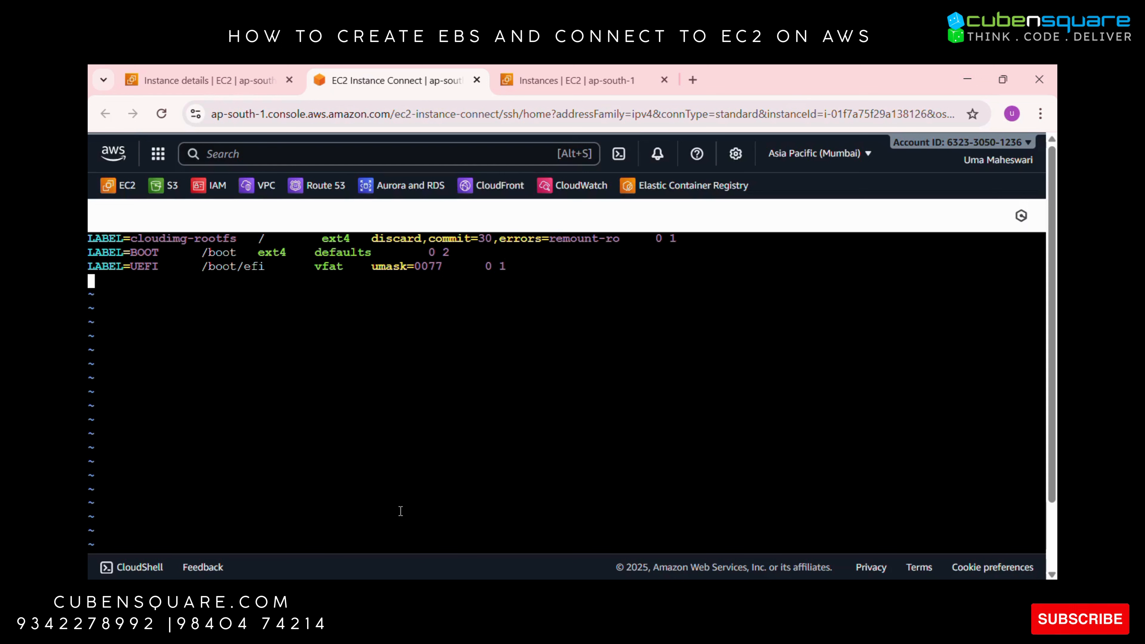
# Enter the persistent mount entry "/dev/xvdf /mnt/mydata ext4 defaults,nofail 0 2" on the new line.
pyautogui.write('/dev/xvdf')
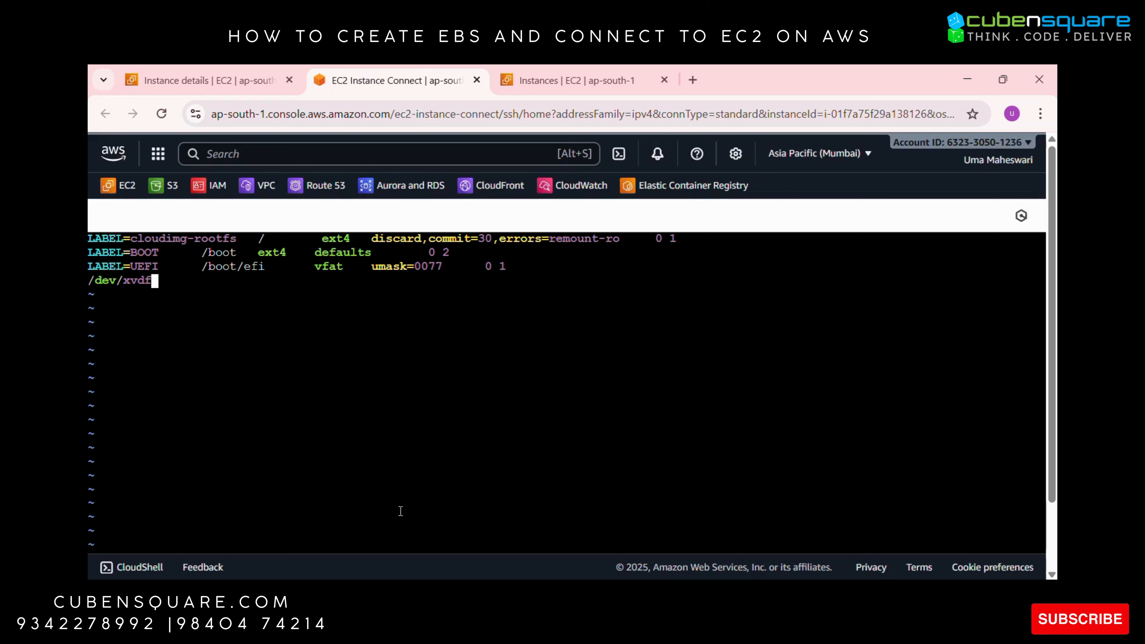
pyautogui.write(' /mnt')
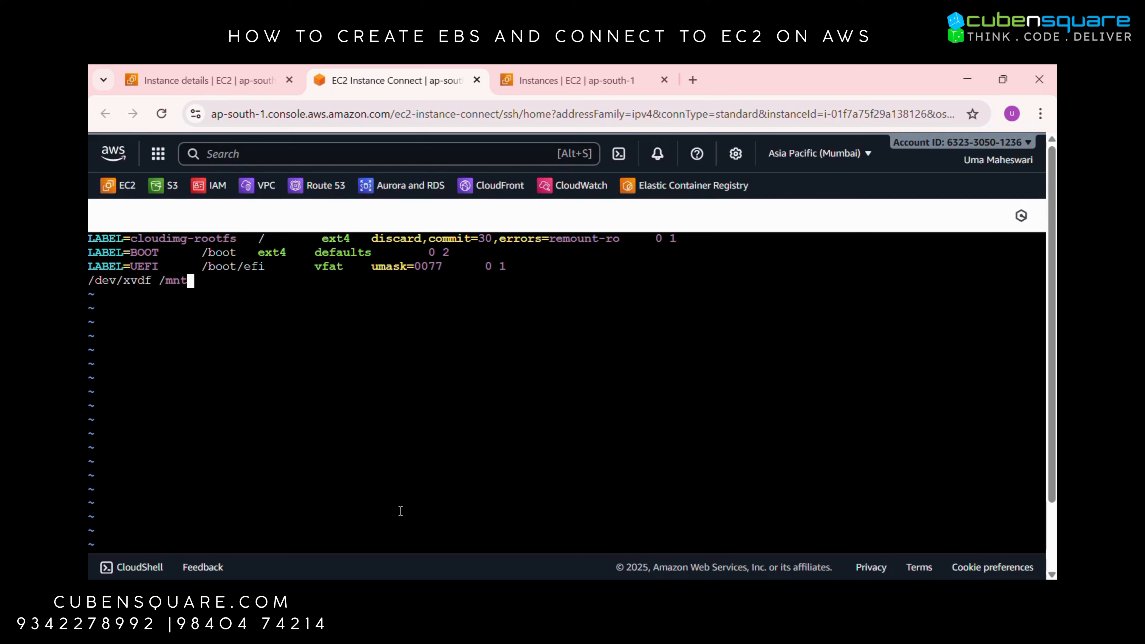
pyautogui.write('/mydata')
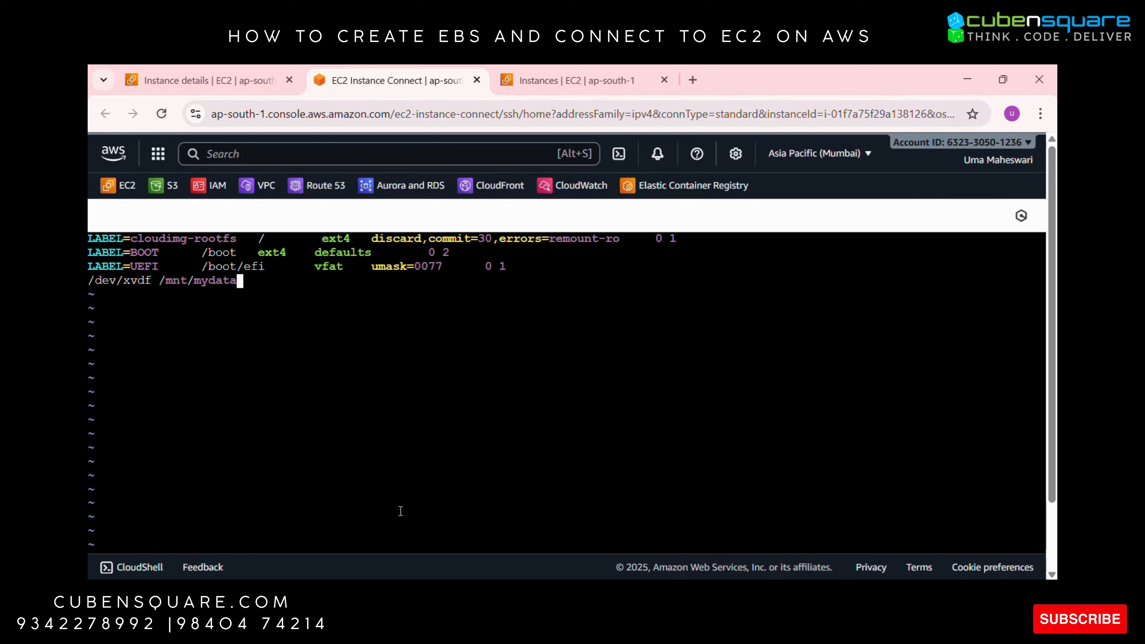
pyautogui.write('ext')
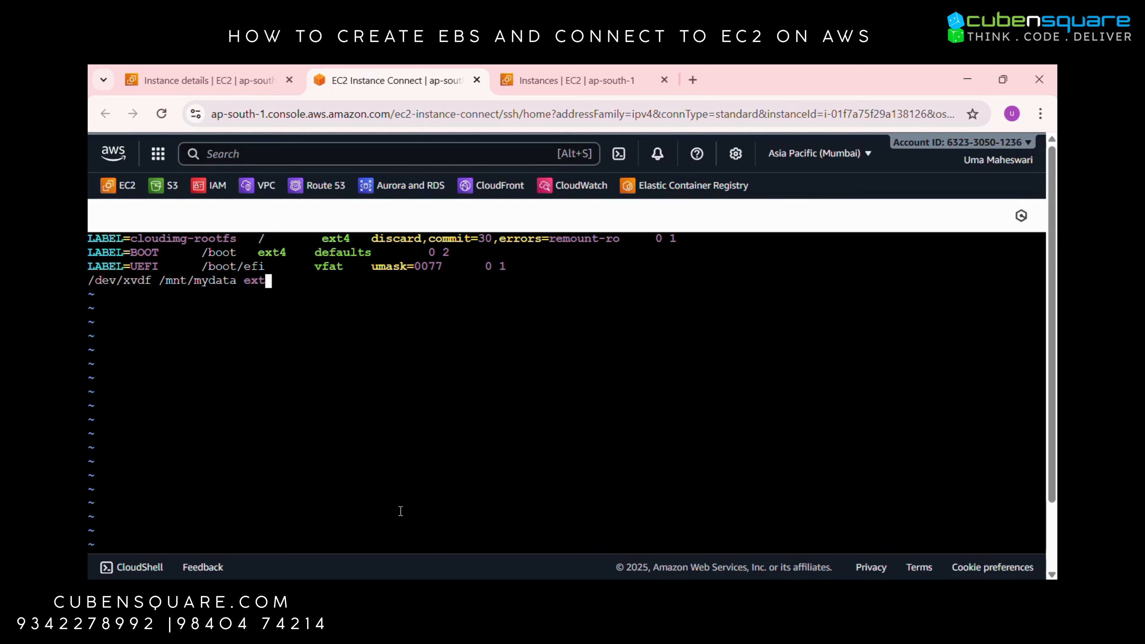
pyautogui.write('4')
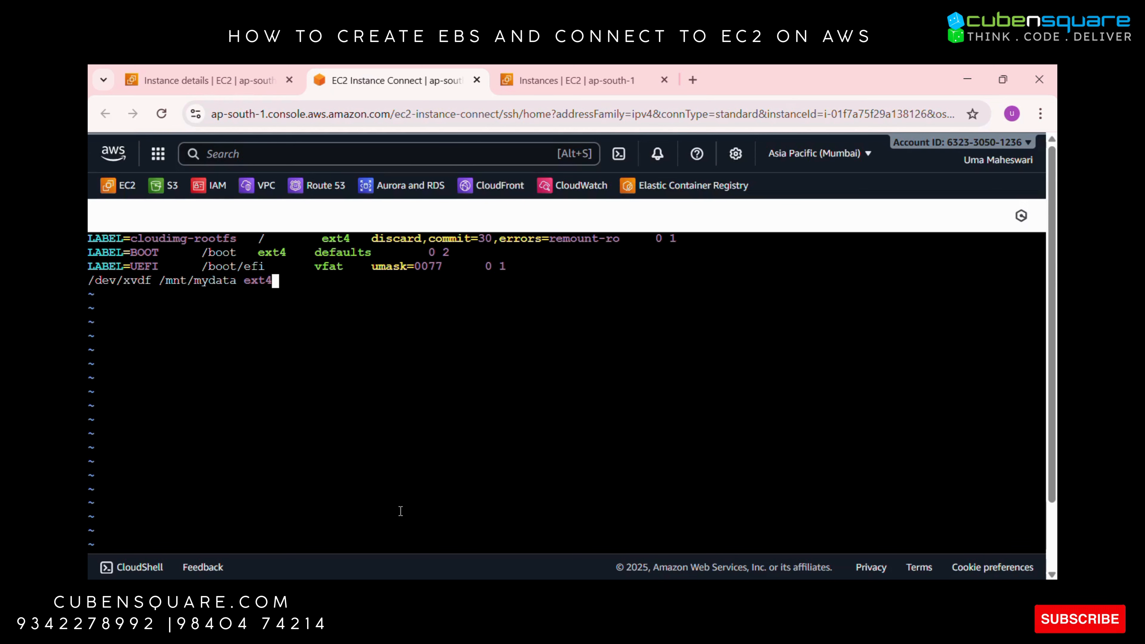
pyautogui.write(' de')
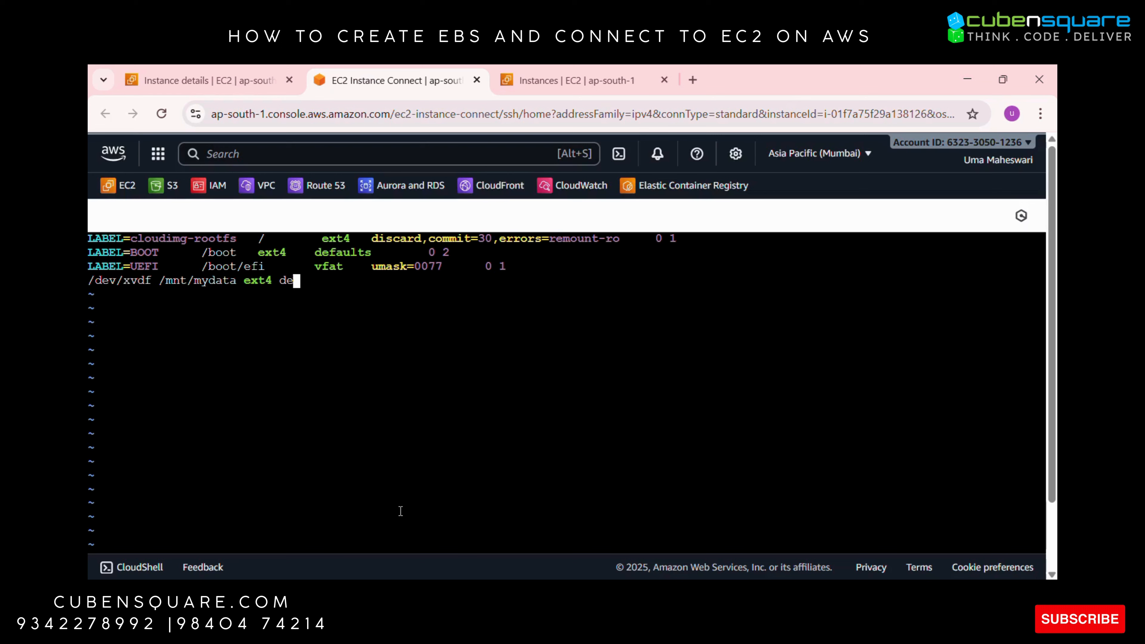
pyautogui.write('faults,nofails')
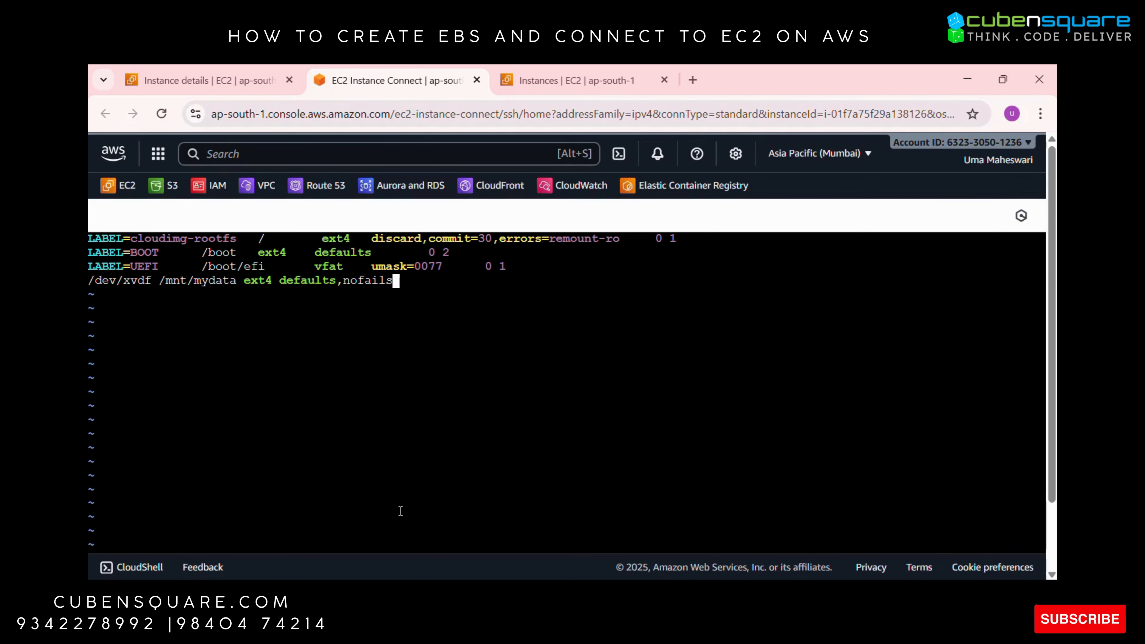
pyautogui.press('BackSpace')
pyautogui.press('BackSpace')
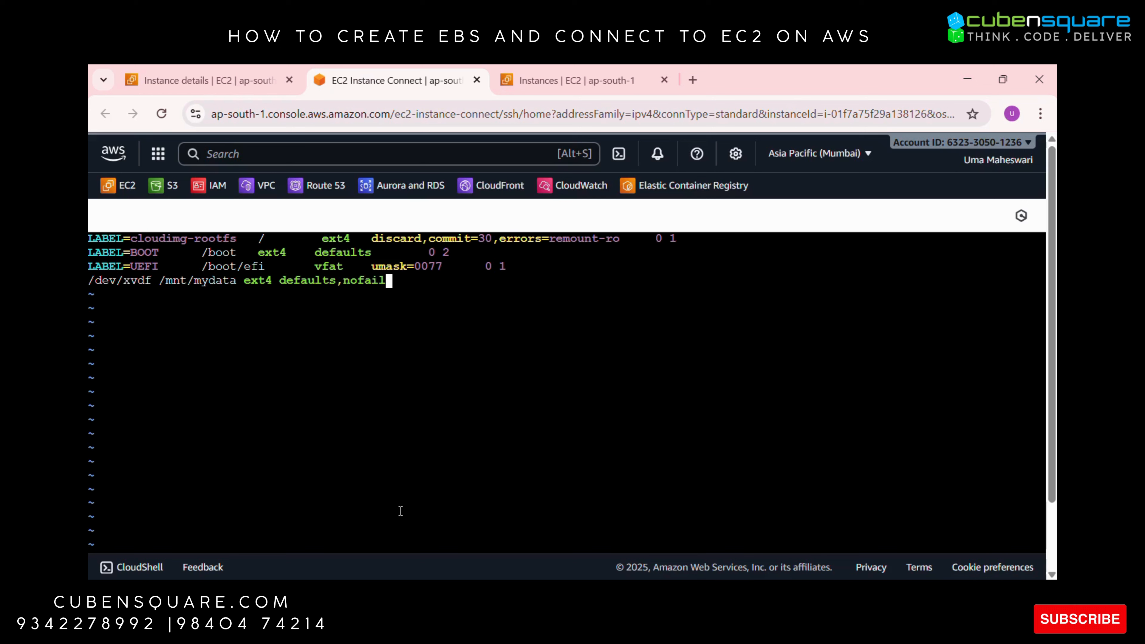
pyautogui.write('0 2')
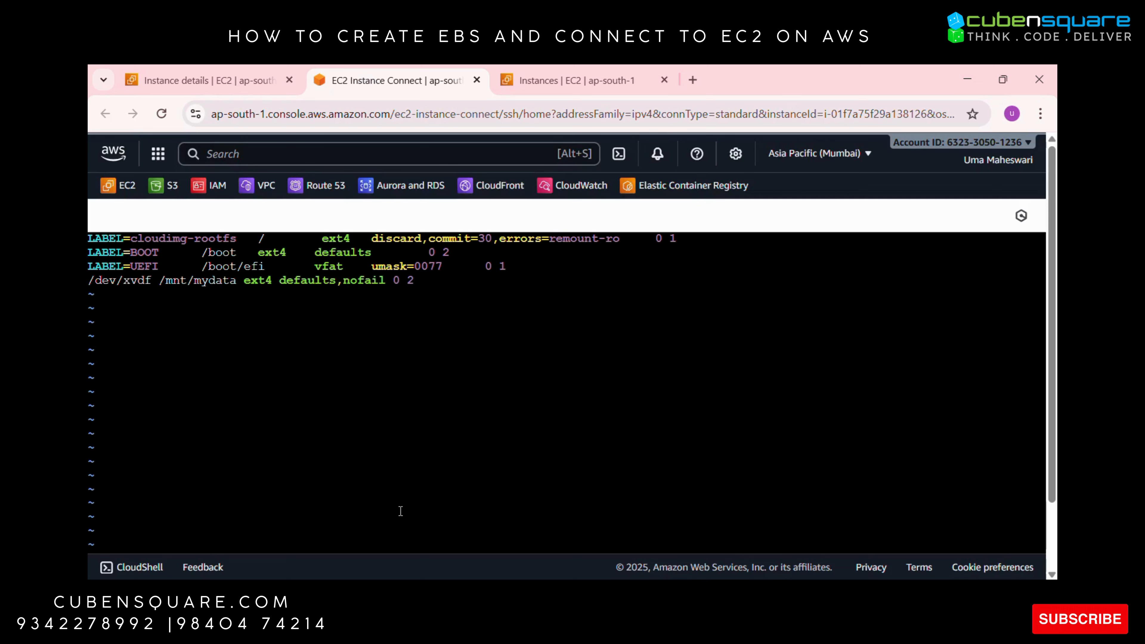
# Save the edited /etc/fstab and quit vi to return to the shell prompt.
pyautogui.scroll(-1, 400, 511)
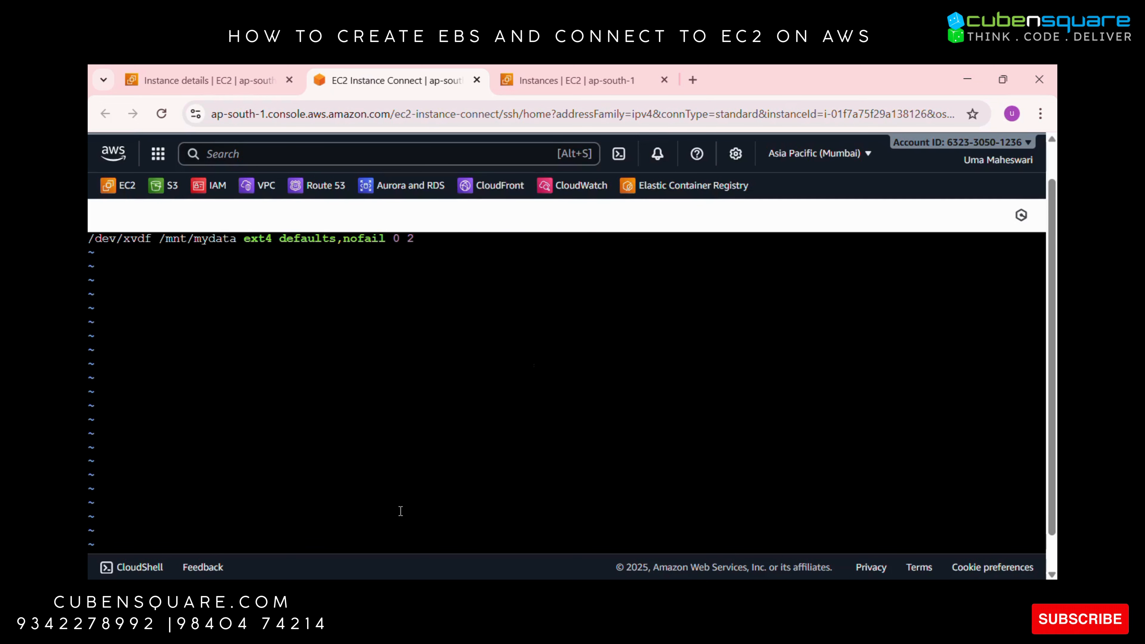
pyautogui.press('Return')
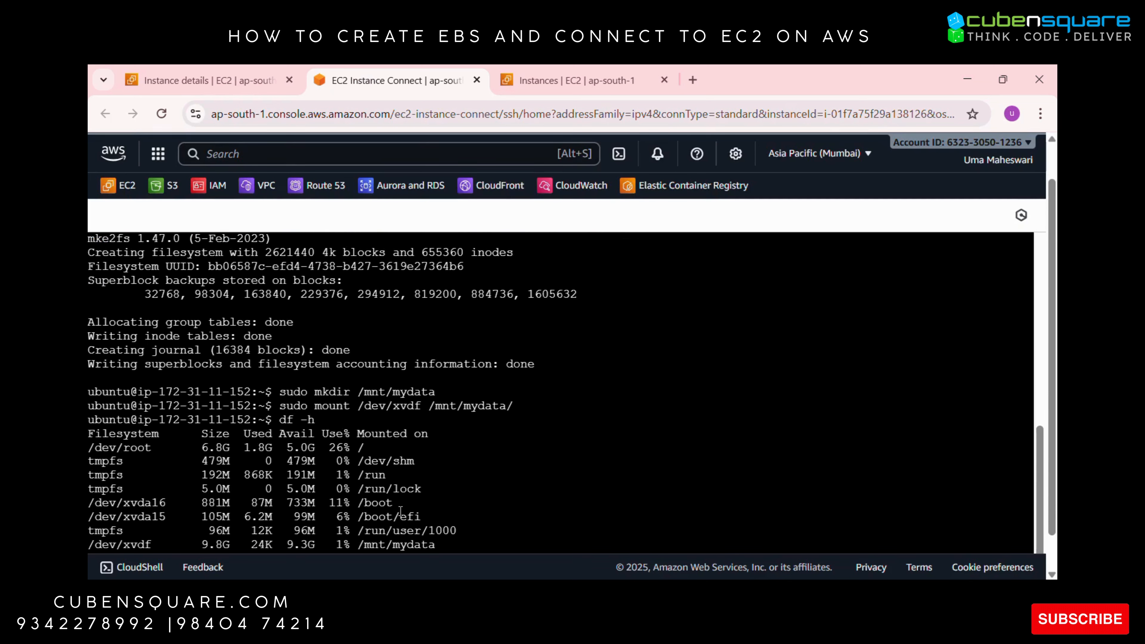
pyautogui.click(1052, 560)
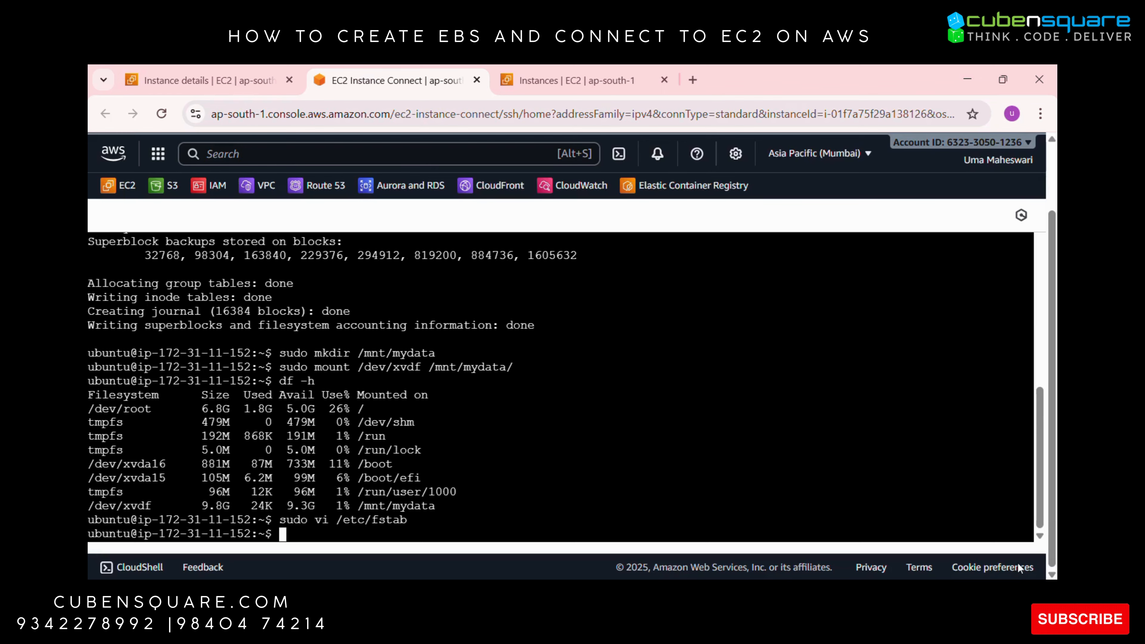